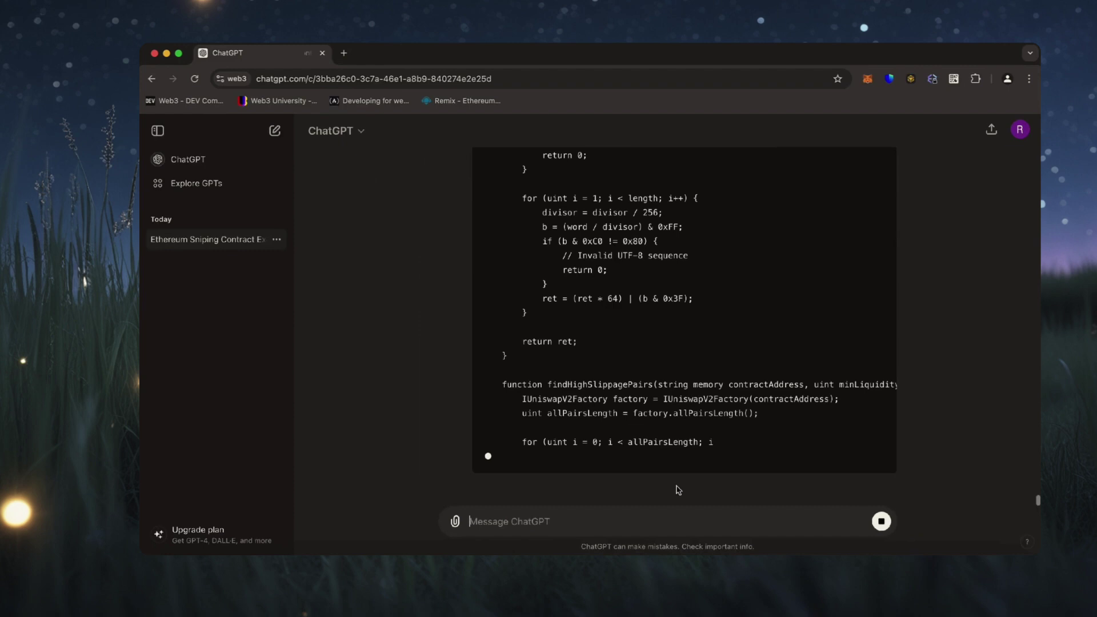
# Step: Load Remix IDE from its bookmark in a fresh browser tab
pyautogui.click(343, 54)
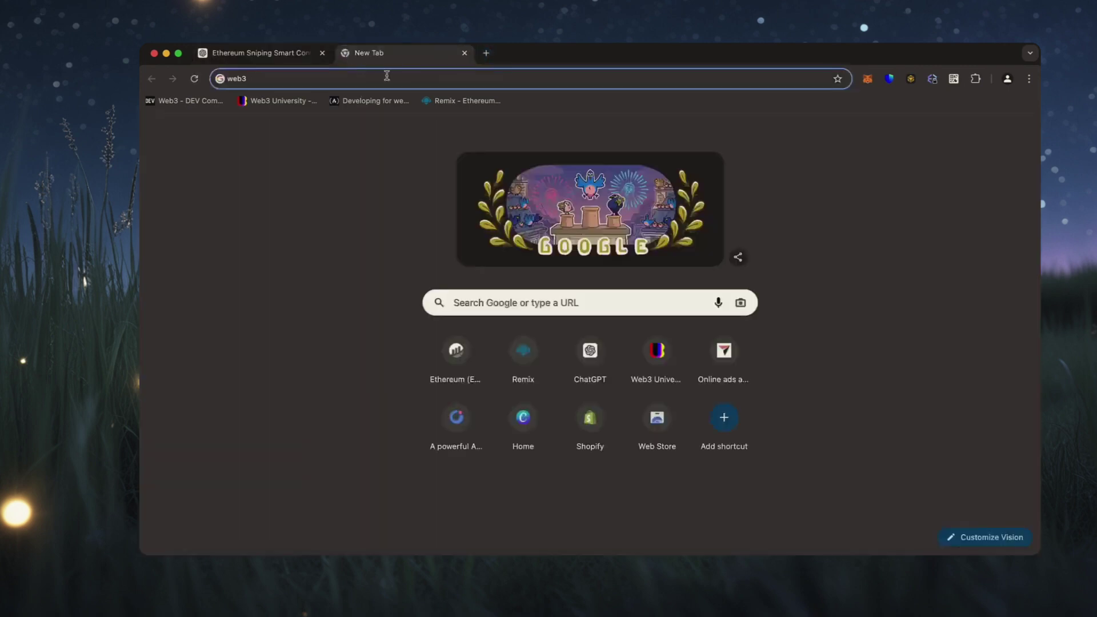
pyautogui.click(463, 101)
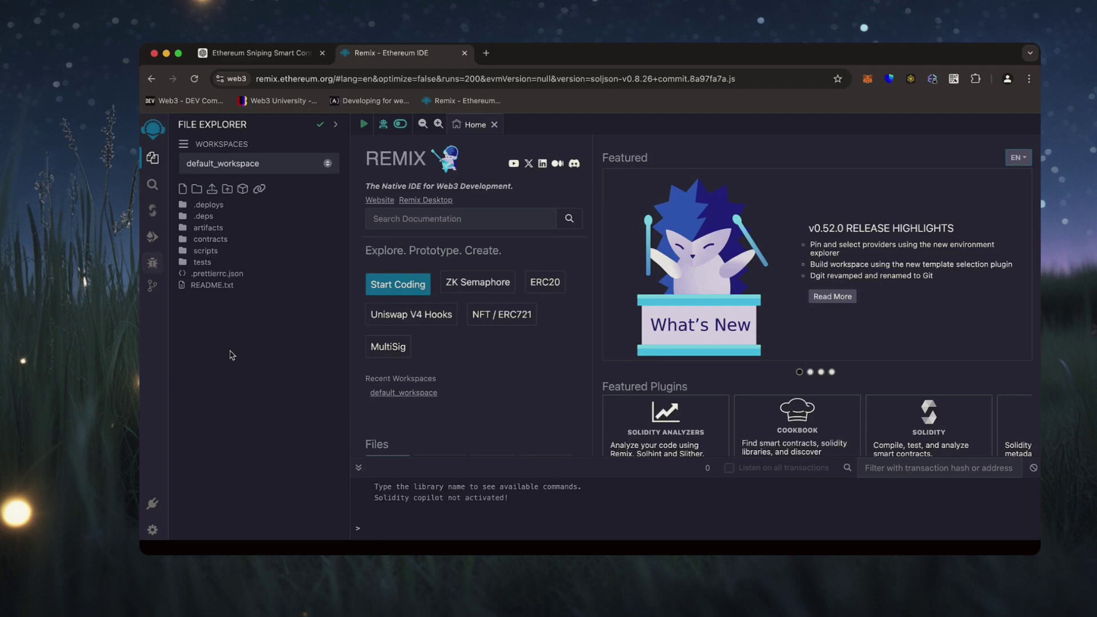
# Step: Create bot.sol in the workspace and paste in the UniswapSlippageBot contract code
pyautogui.rightClick(217, 317)
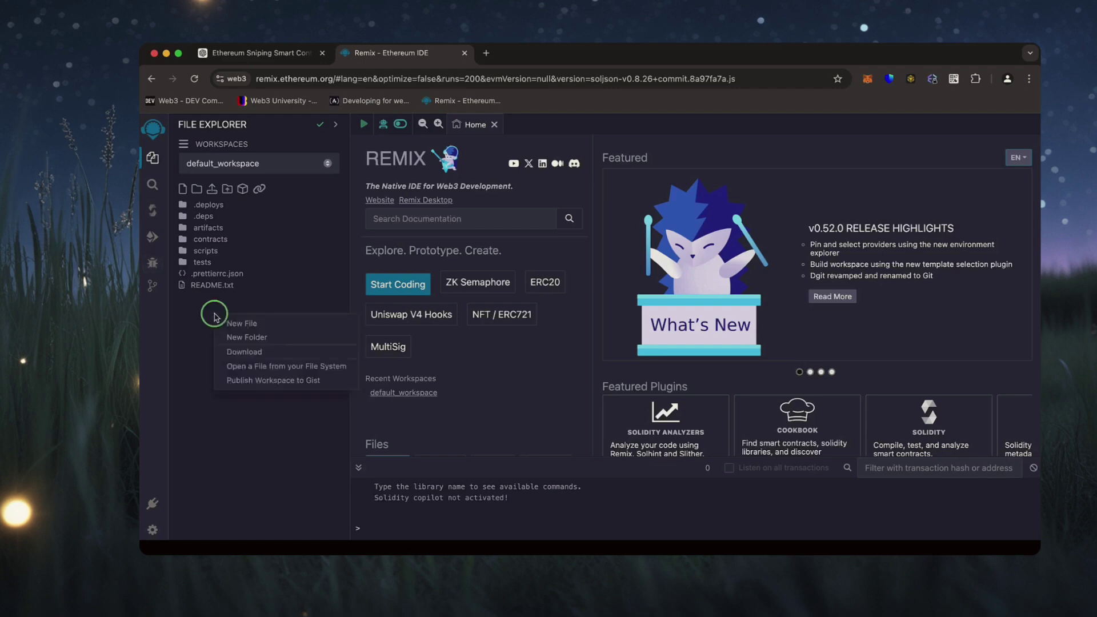
pyautogui.click(242, 324)
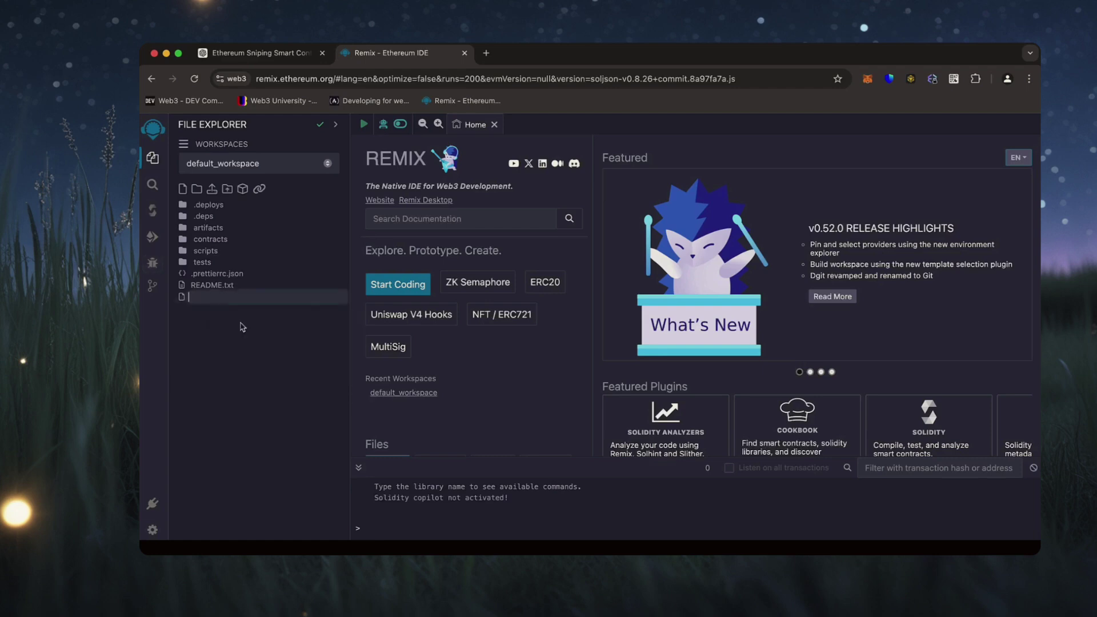
pyautogui.write('bot.sol')
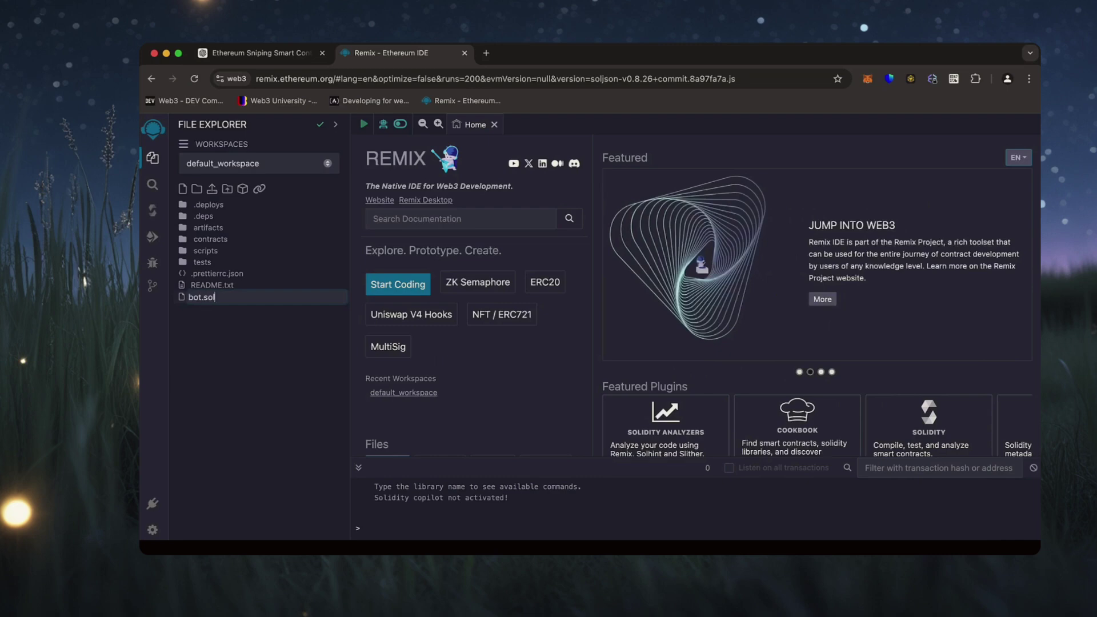
pyautogui.press('Return')
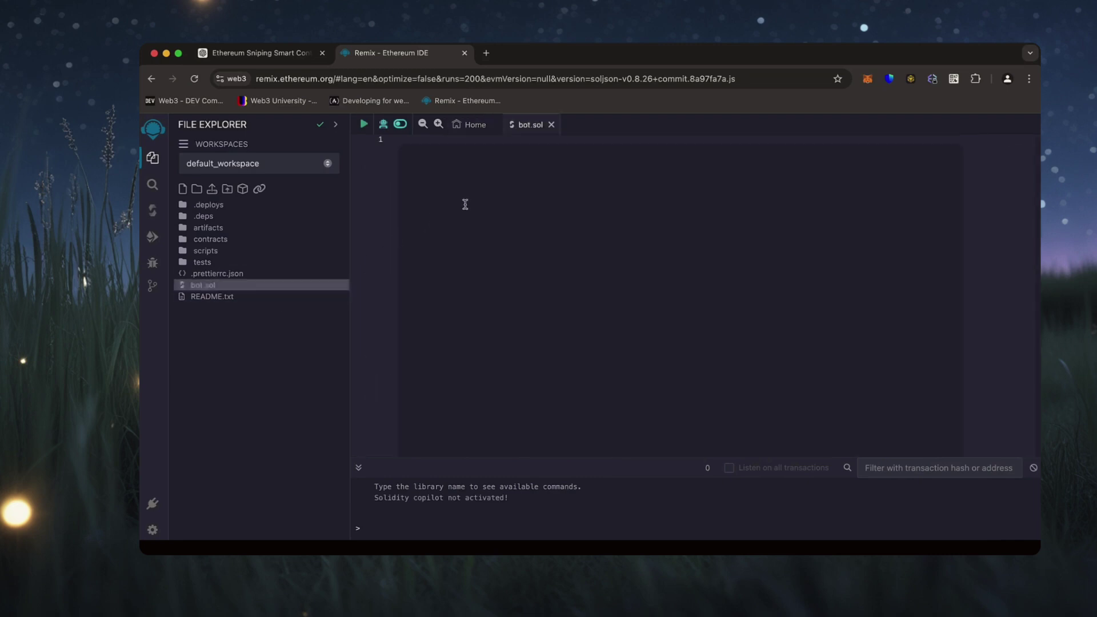
pyautogui.hotkey('ctrl', 'v')
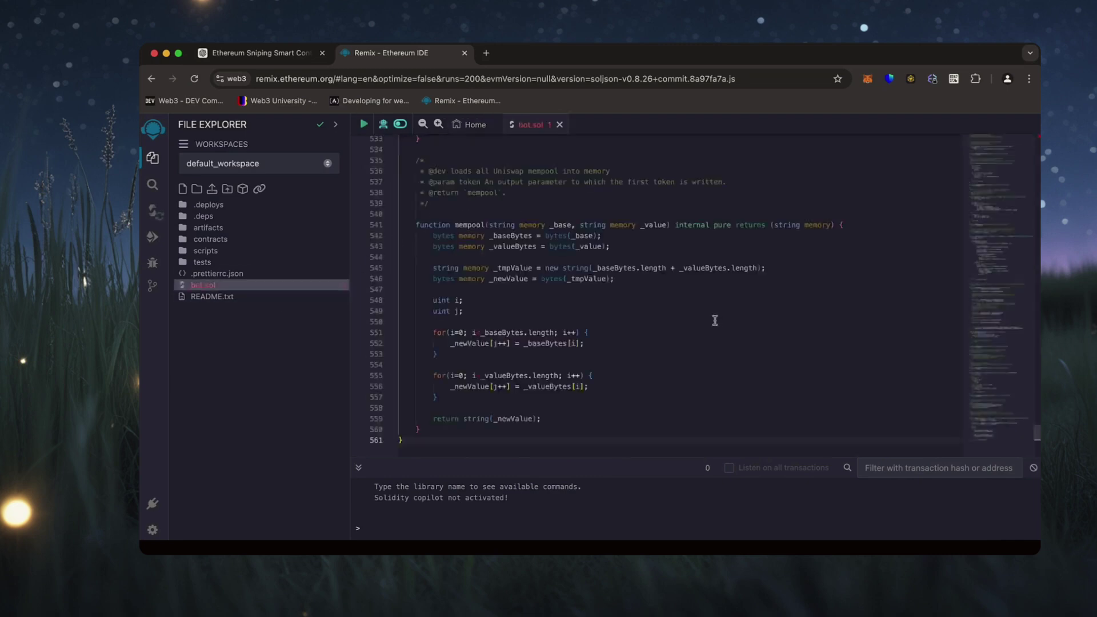
pyautogui.scroll(10, 553, 258)
pyautogui.scroll(10, 553, 259)
pyautogui.scroll(10, 553, 259)
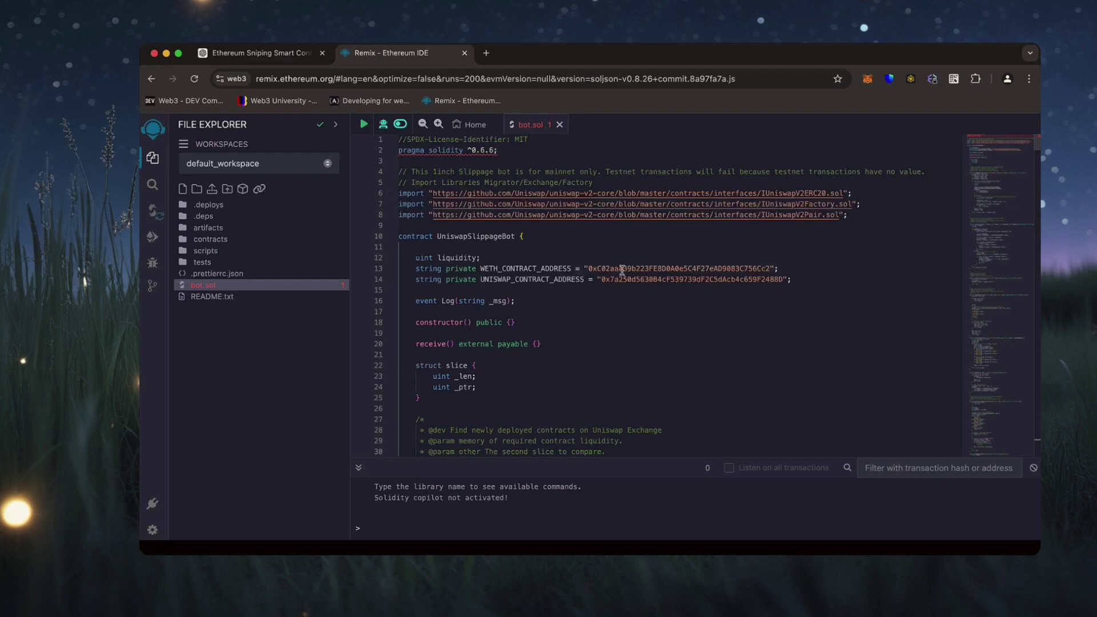
# Step: Copy the WETH address from line 13 and search for it on etherscan.io
pyautogui.doubleClick(624, 268)
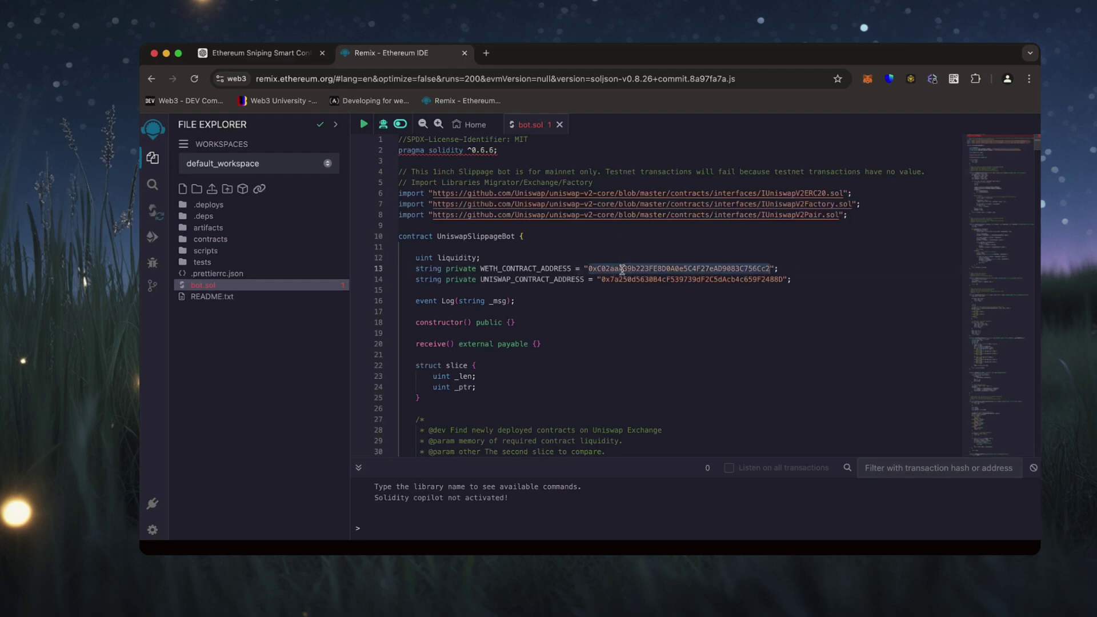
pyautogui.hotkey('ctrl', 'c')
pyautogui.click(487, 52)
pyautogui.write('e')
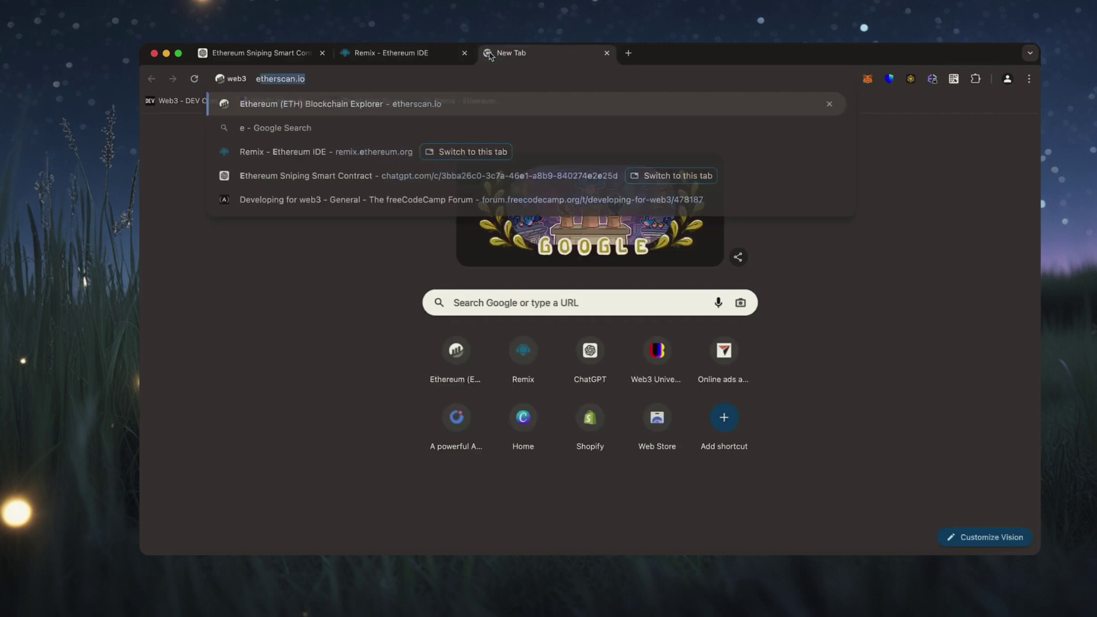
pyautogui.write('th')
pyautogui.press('Return')
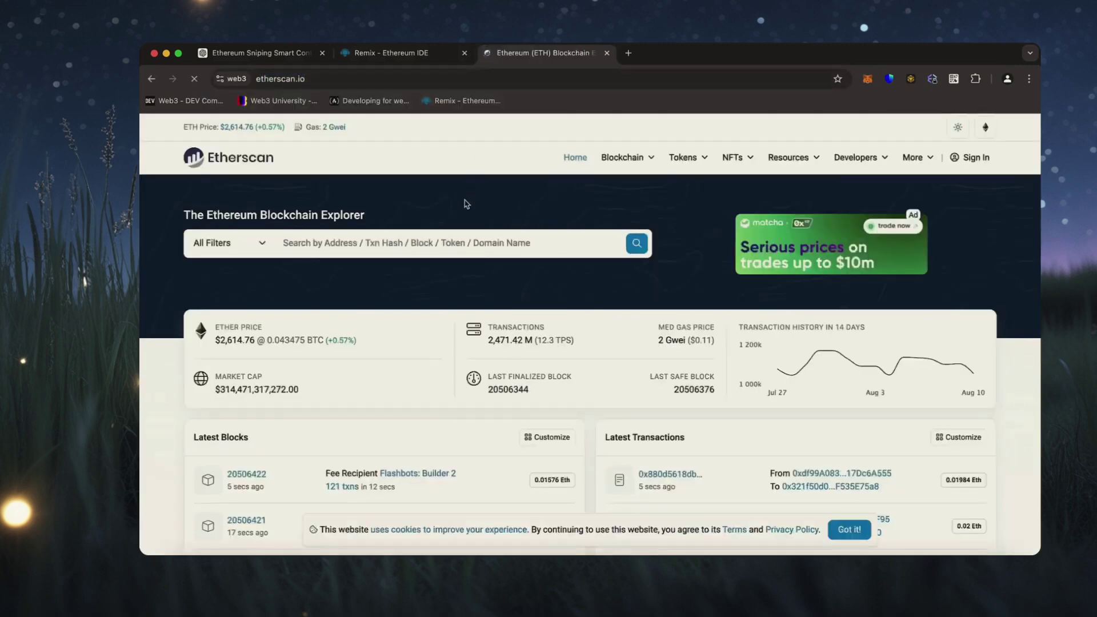
pyautogui.click(451, 243)
pyautogui.hotkey('ctrl', 'v')
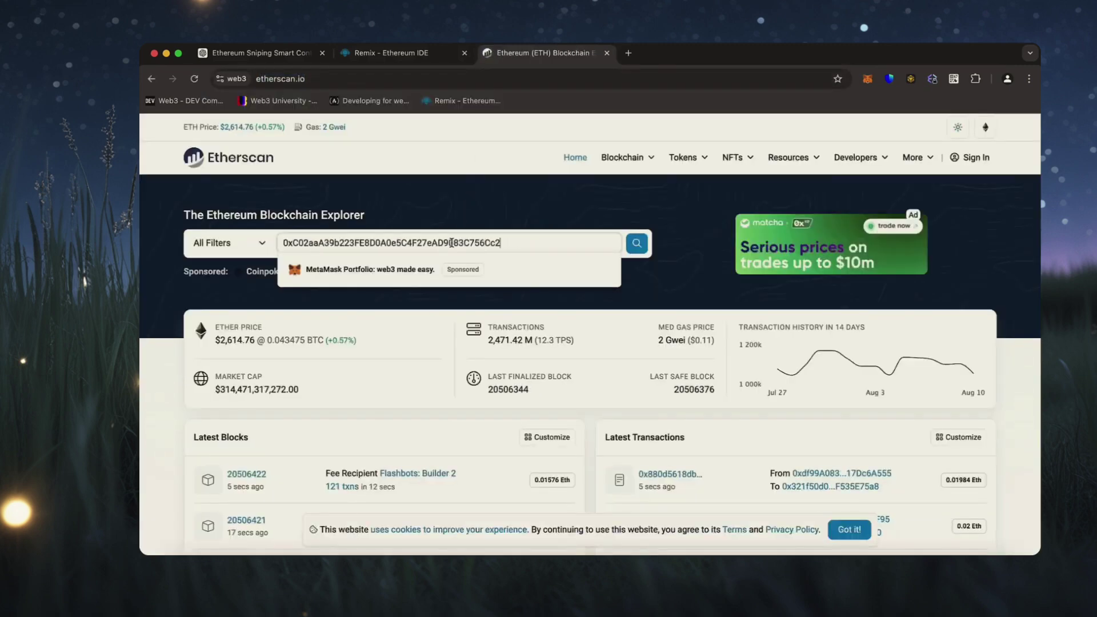
pyautogui.press('Return')
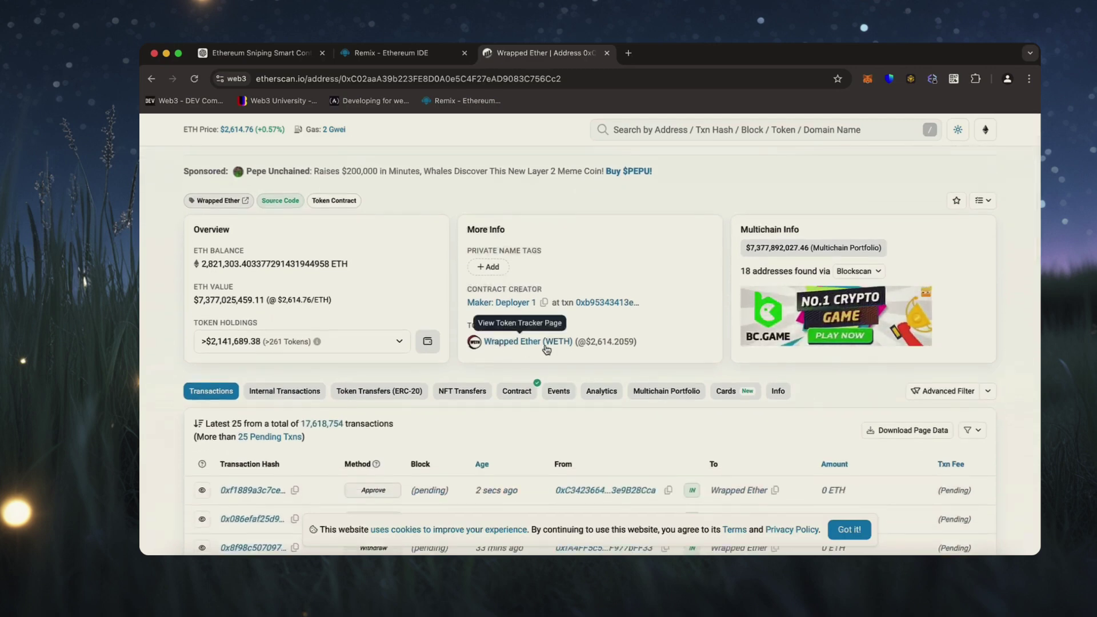
# Step: Compile bot.sol using compiler 0.6.6+commit.6c089d02 with optimization turned on
pyautogui.click(401, 53)
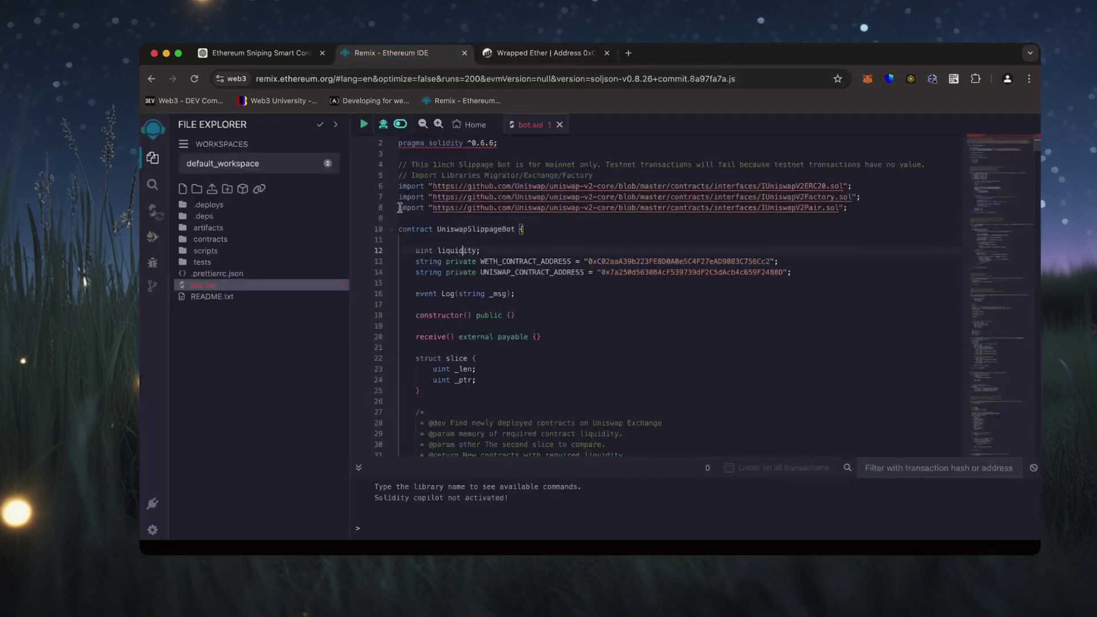
pyautogui.click(496, 150)
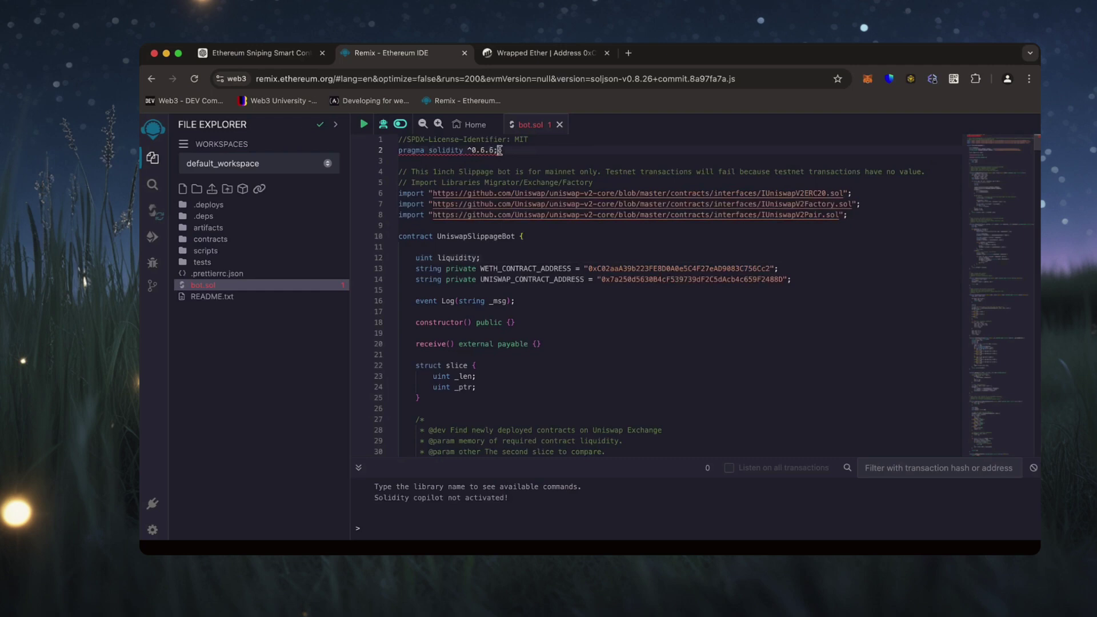
pyautogui.click(157, 214)
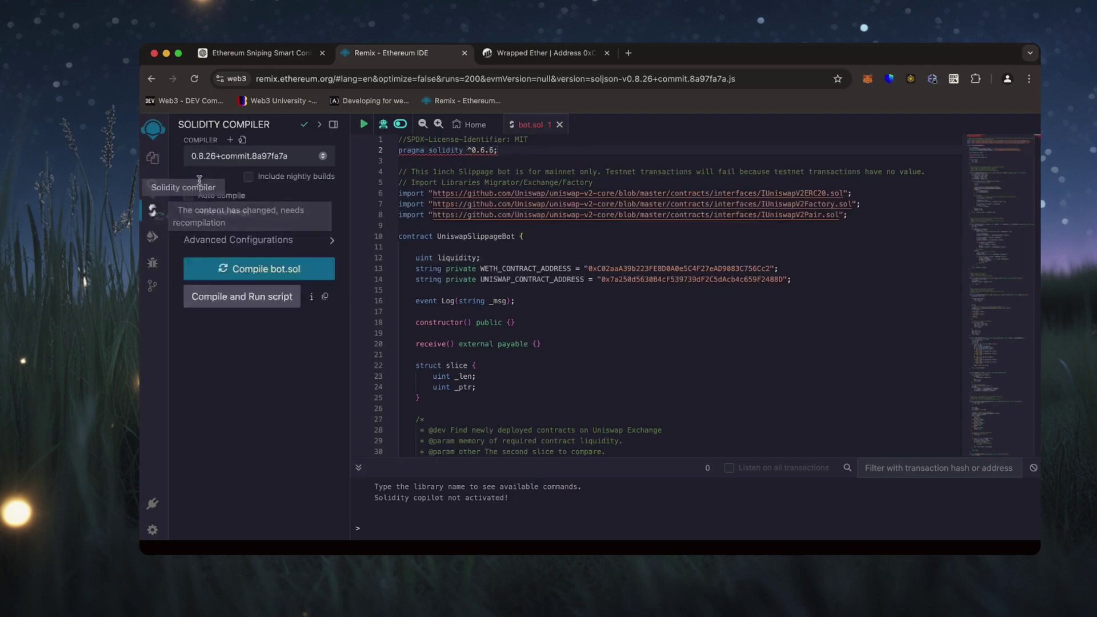
pyautogui.click(257, 156)
pyautogui.scroll(-5, 244, 322)
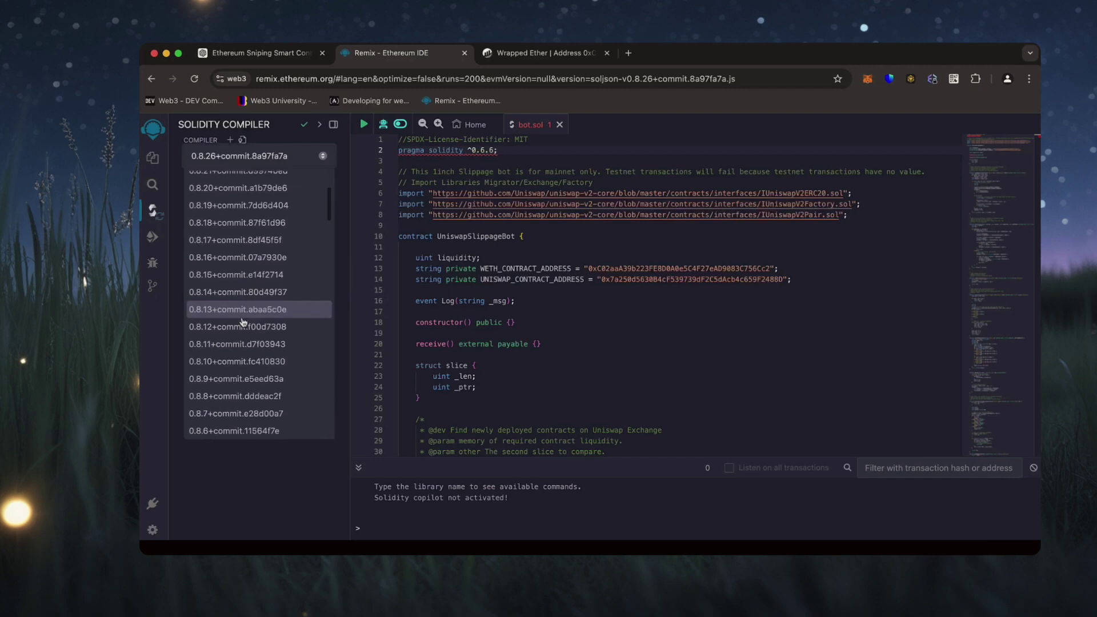
pyautogui.scroll(-5, 244, 321)
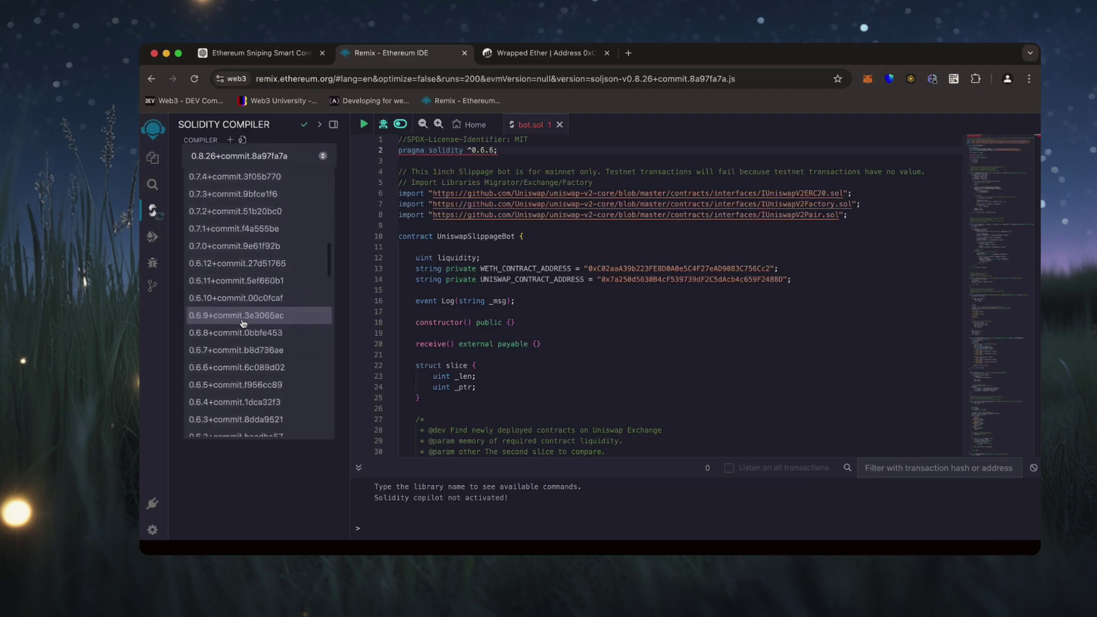
pyautogui.click(236, 398)
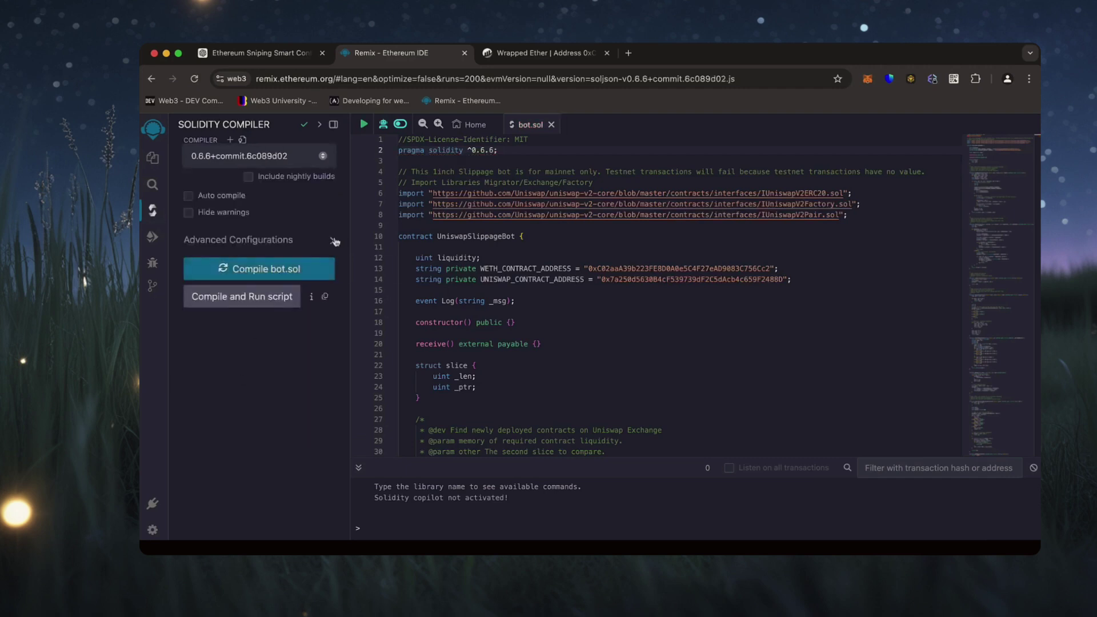
pyautogui.click(331, 240)
pyautogui.click(203, 349)
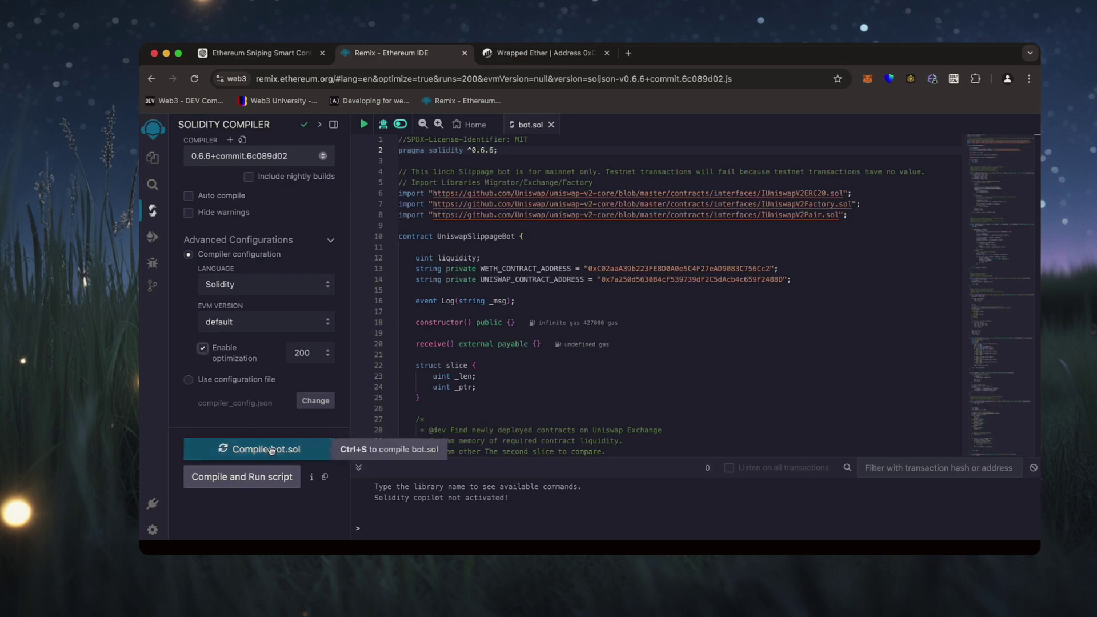
pyautogui.click(270, 452)
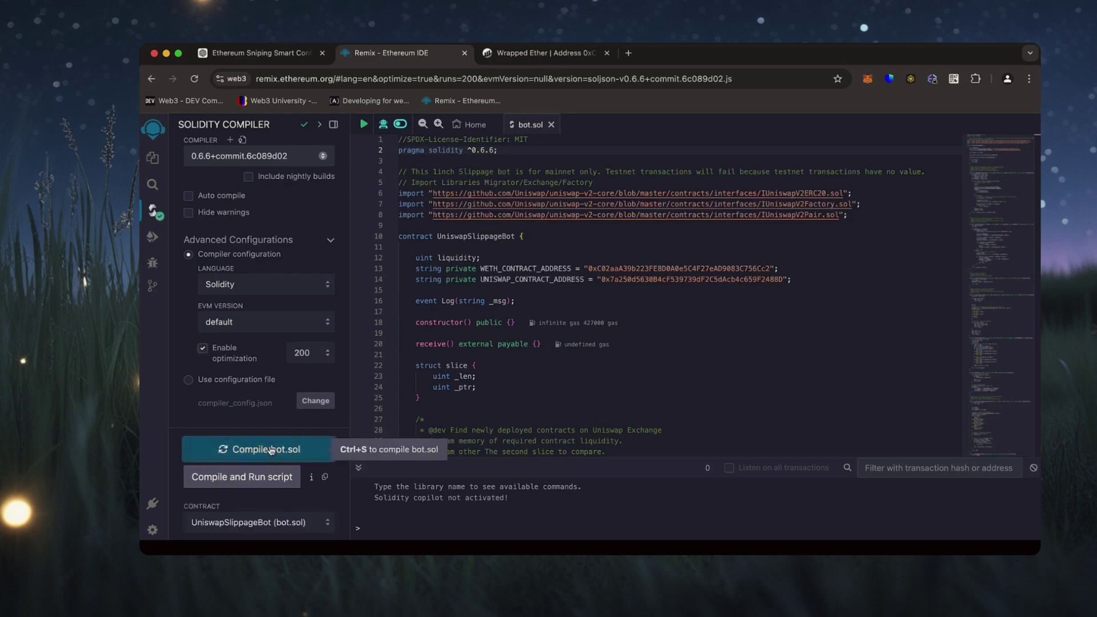
pyautogui.scroll(-4, 270, 429)
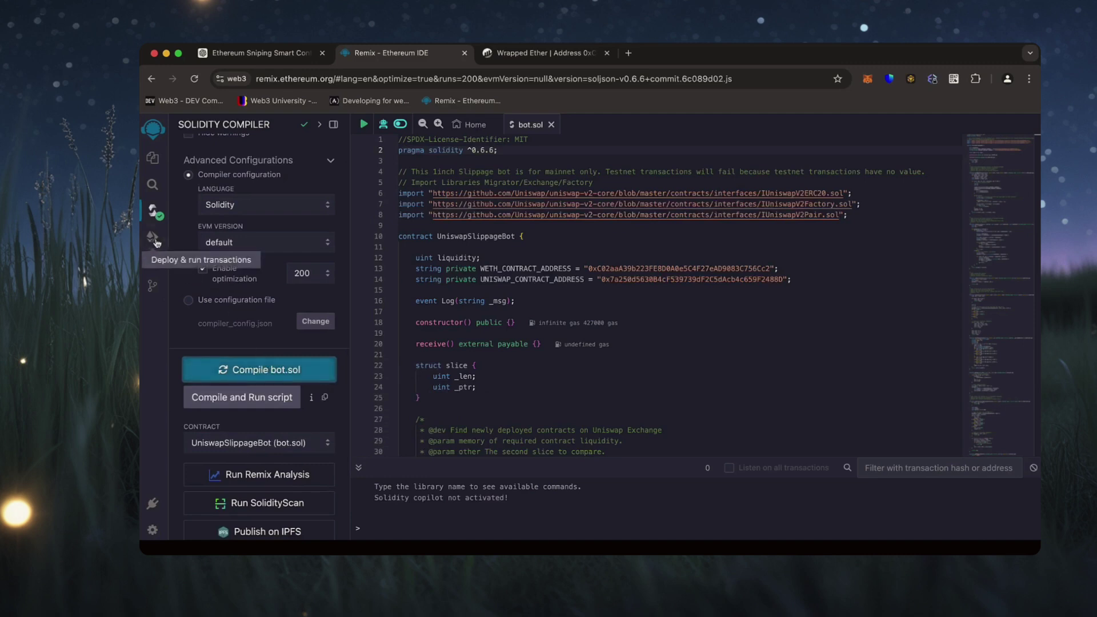
# Step: Set the deployment environment to MetaMask's injected provider and connect Account 1
pyautogui.click(155, 241)
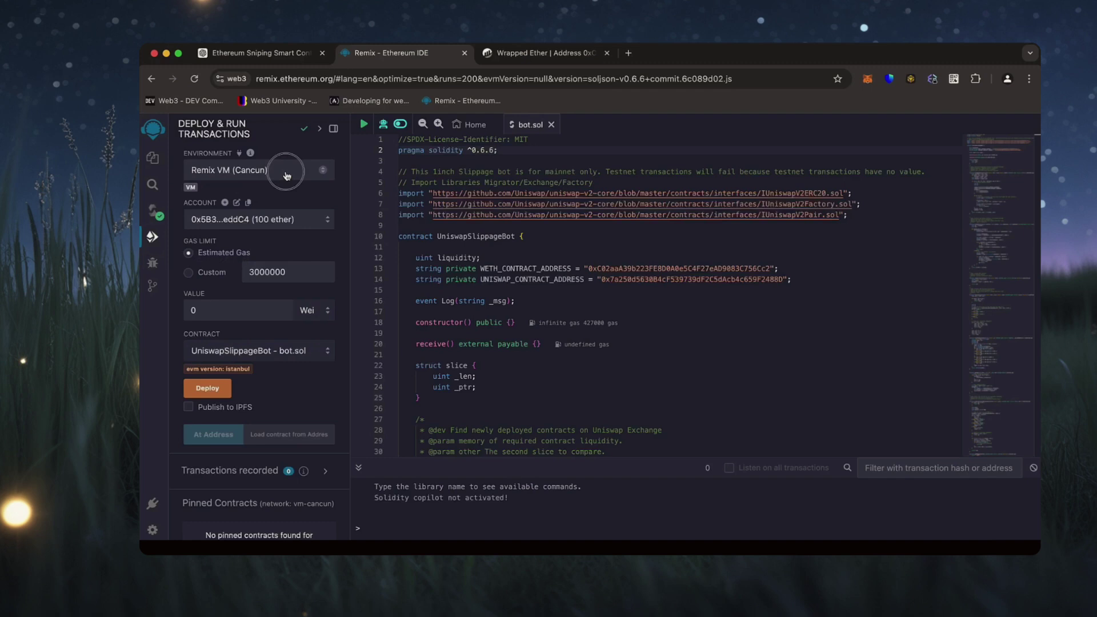
pyautogui.click(286, 175)
pyautogui.click(287, 194)
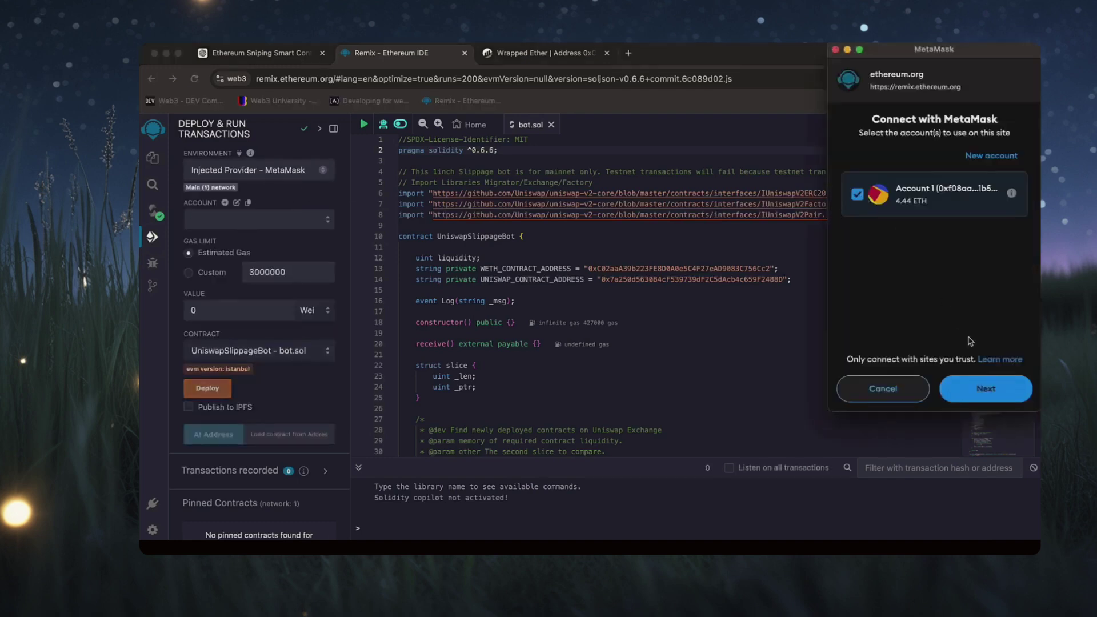
pyautogui.click(988, 389)
pyautogui.click(988, 389)
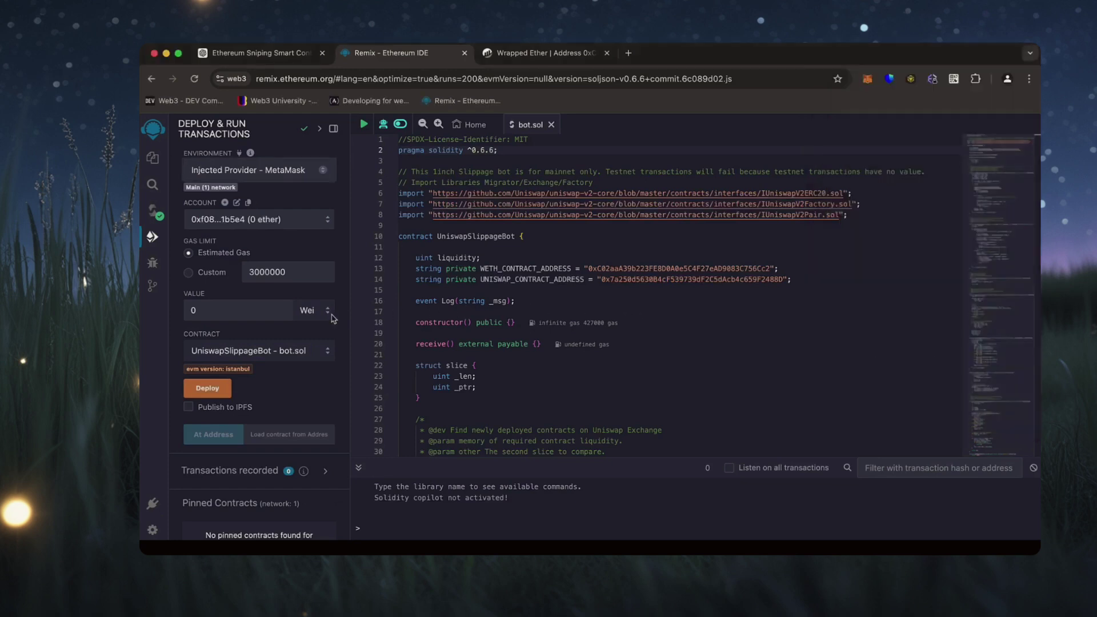
pyautogui.scroll(-2, 332, 317)
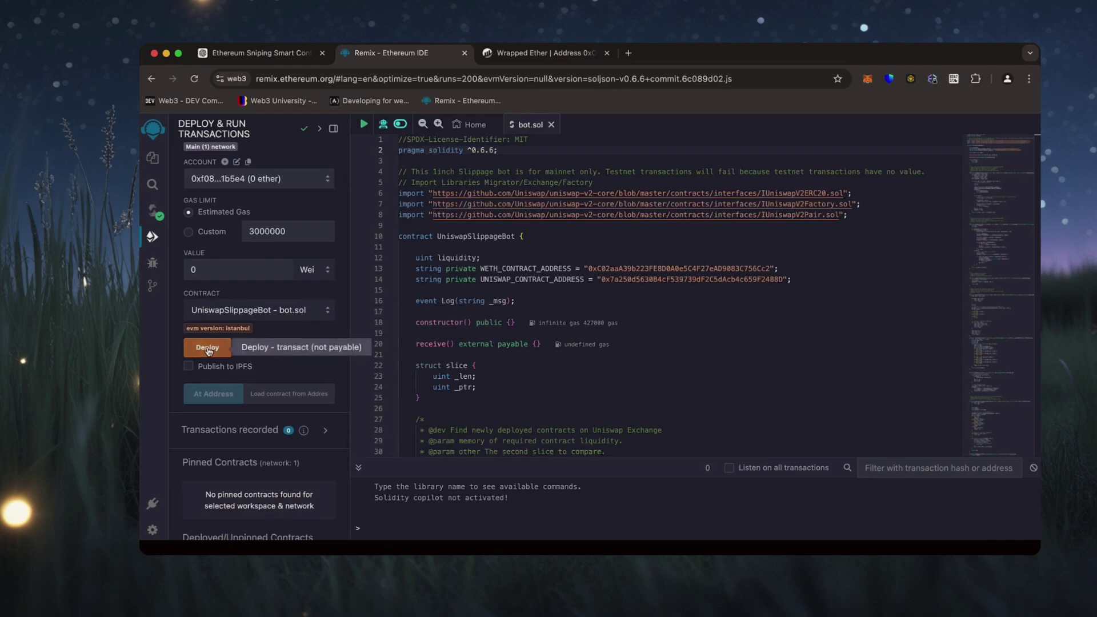
# Step: Deploy UniswapSlippageBot, approving it in MetaMask with the aggressive gas fee
pyautogui.click(208, 348)
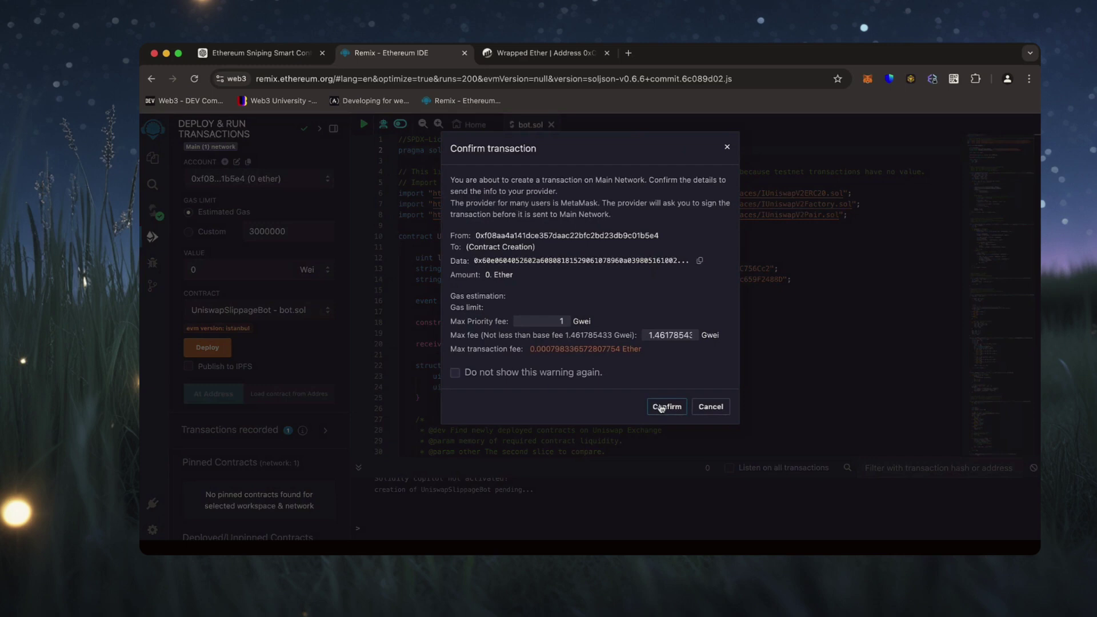
pyautogui.click(663, 407)
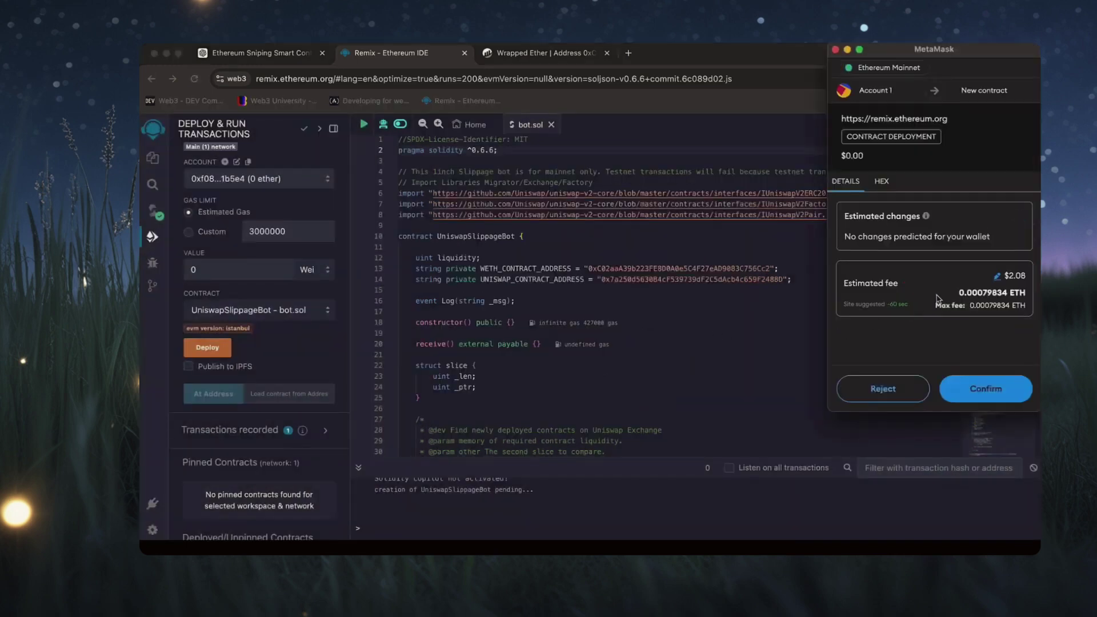
pyautogui.click(987, 280)
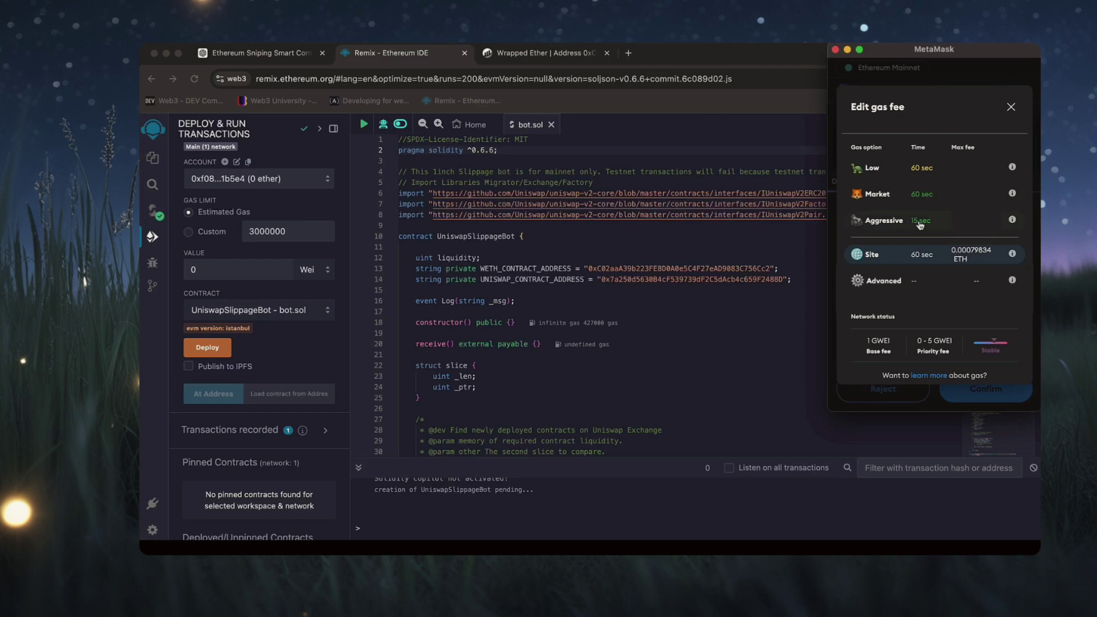
pyautogui.click(920, 222)
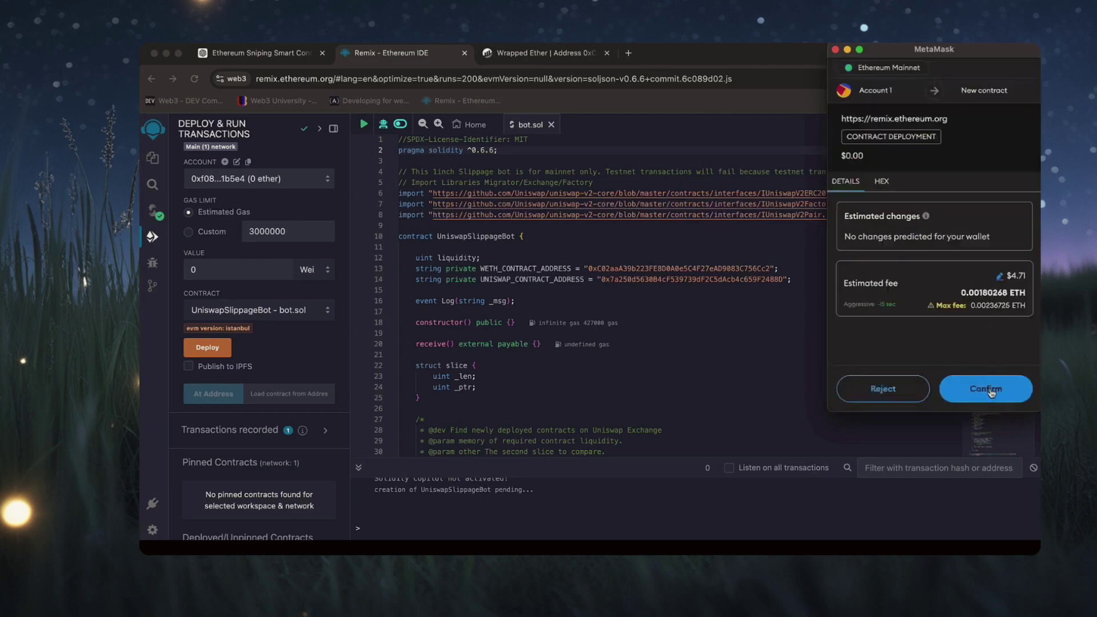
pyautogui.click(992, 391)
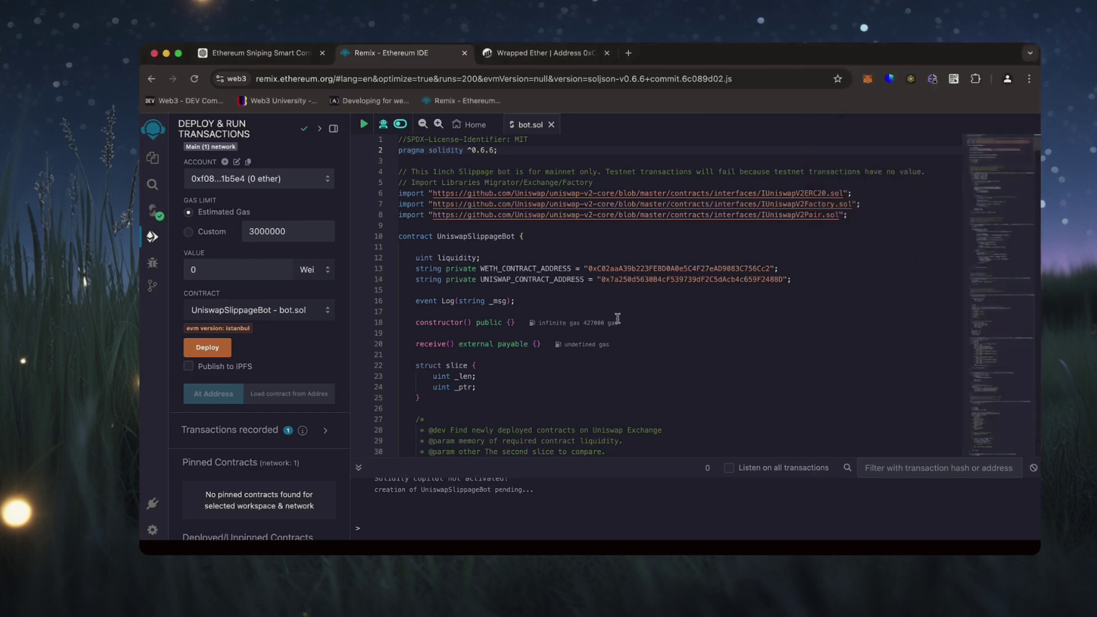
pyautogui.scroll(-3, 290, 377)
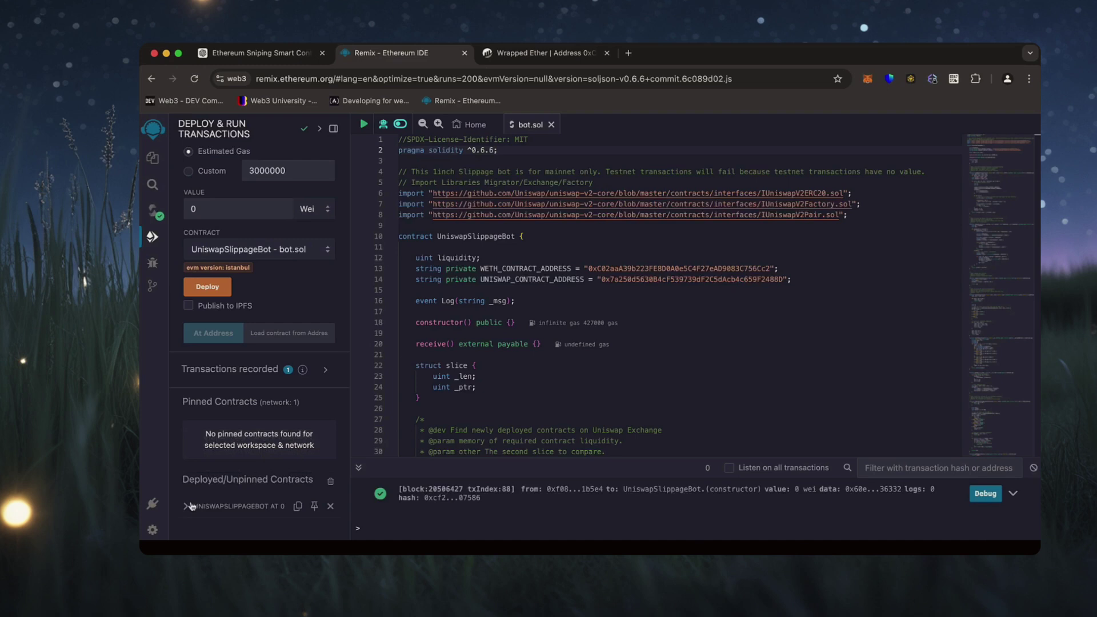
# Step: Expand the deployed UNISWAPSLIPPAGEBOT entry and check its 0 ETH balance
pyautogui.click(188, 506)
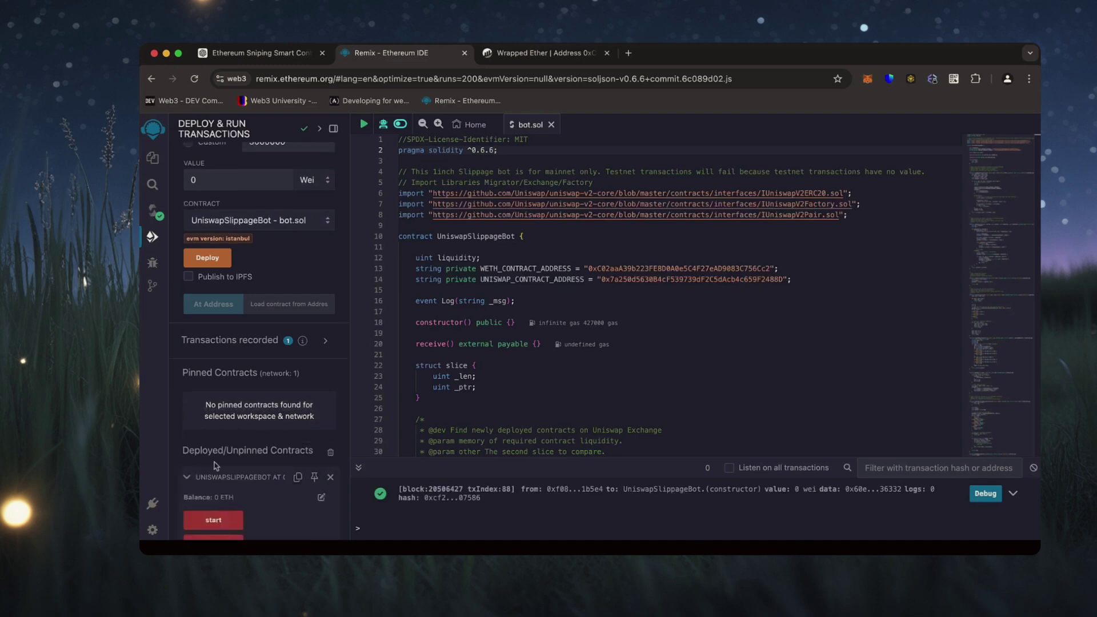
pyautogui.scroll(-3, 215, 466)
pyautogui.scroll(-2, 240, 428)
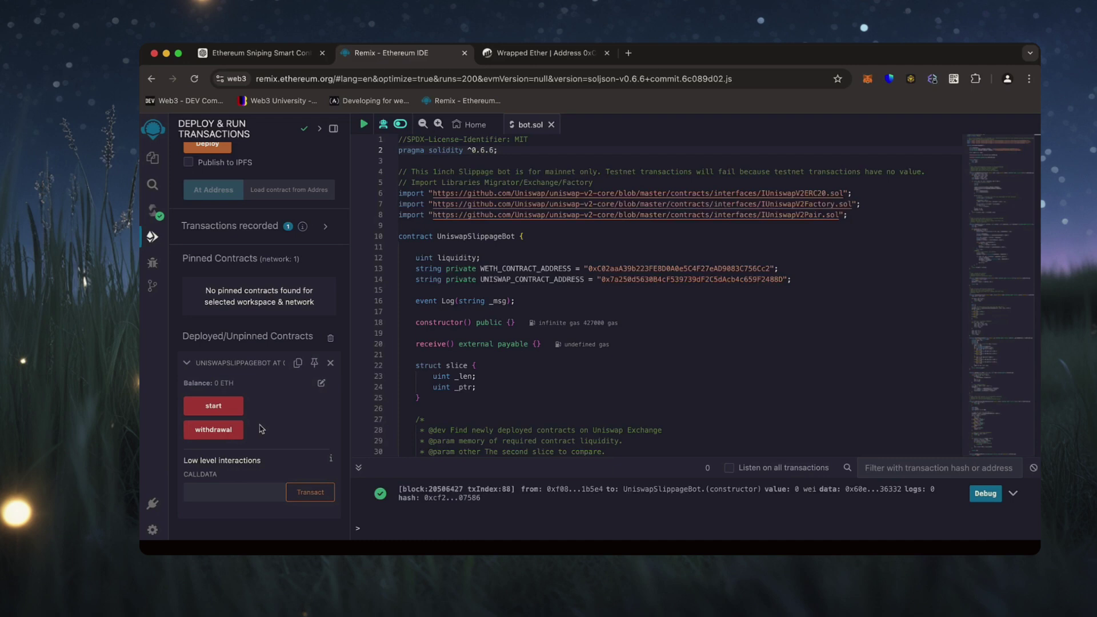
pyautogui.moveTo(185, 384); pyautogui.dragTo(238, 383)
pyautogui.click(238, 384)
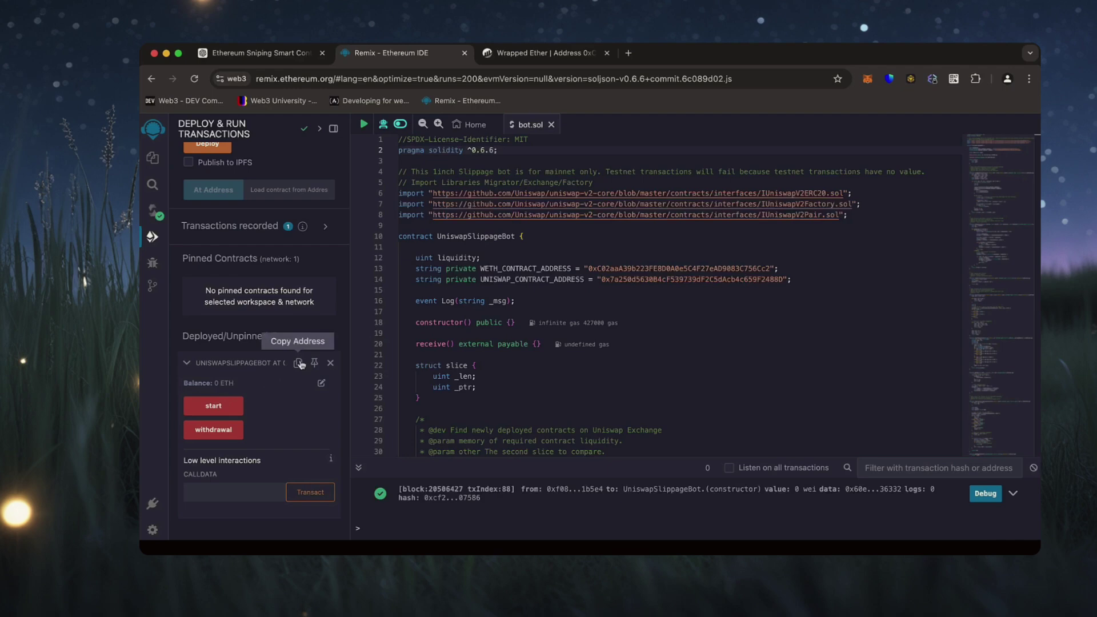
# Step: Search Etherscan for the deployed contract address copied from Remix
pyautogui.click(300, 363)
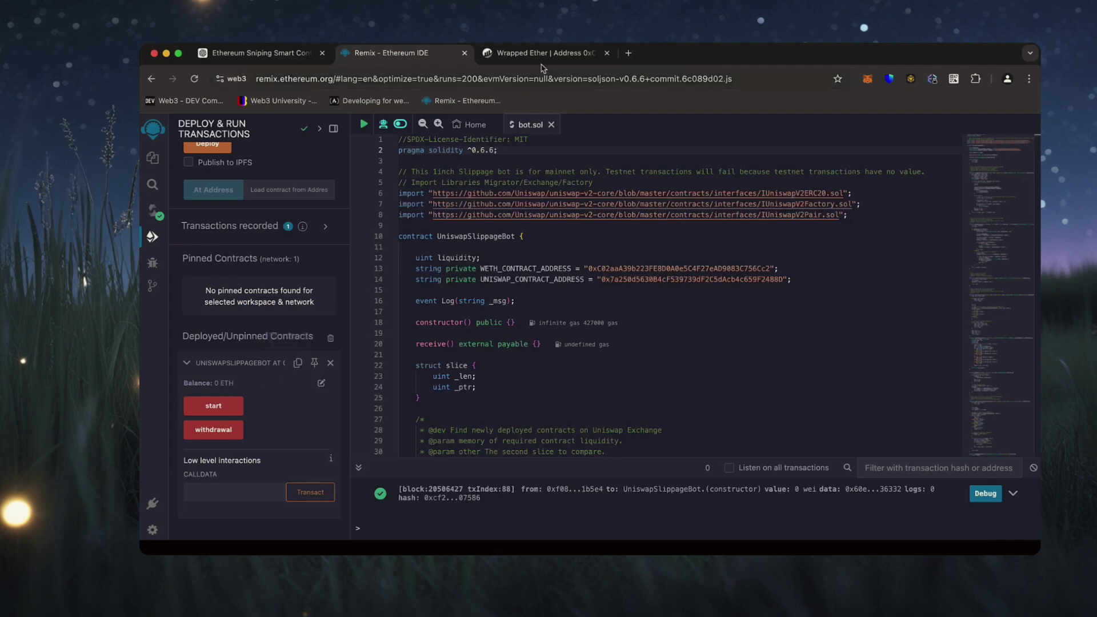
pyautogui.click(544, 52)
pyautogui.click(652, 130)
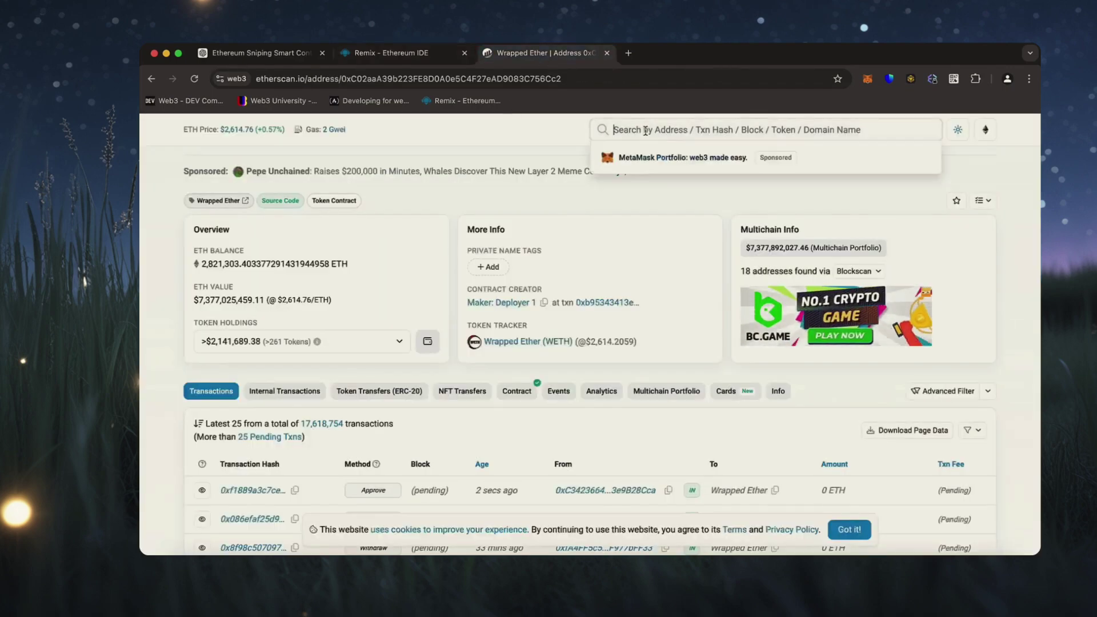
pyautogui.press('super+v')
pyautogui.press('Return')
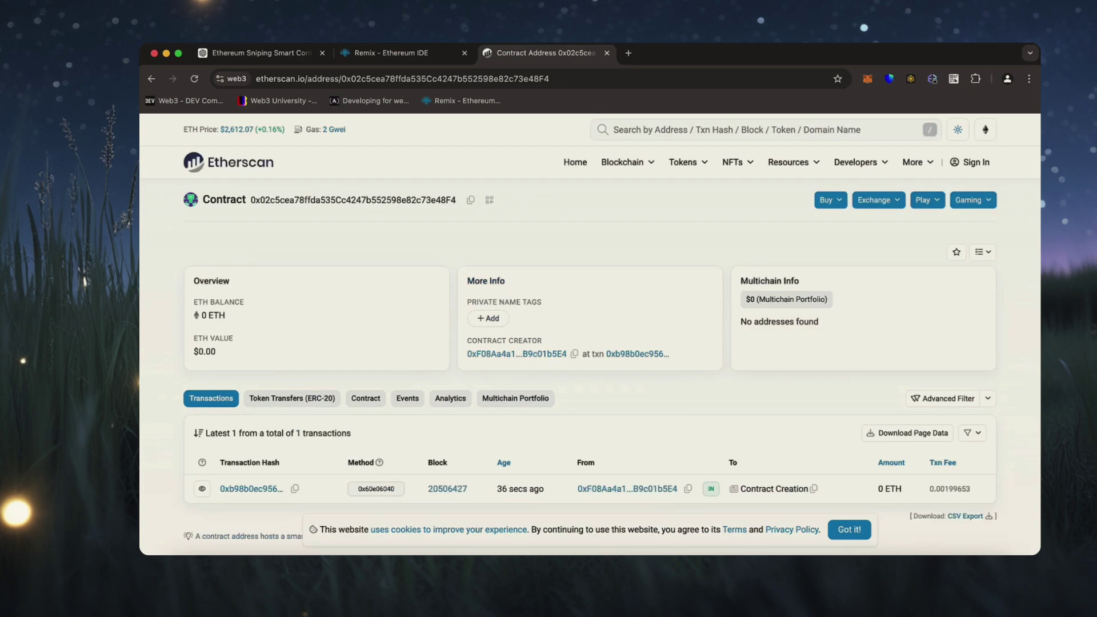
pyautogui.scroll(-2, 579, 223)
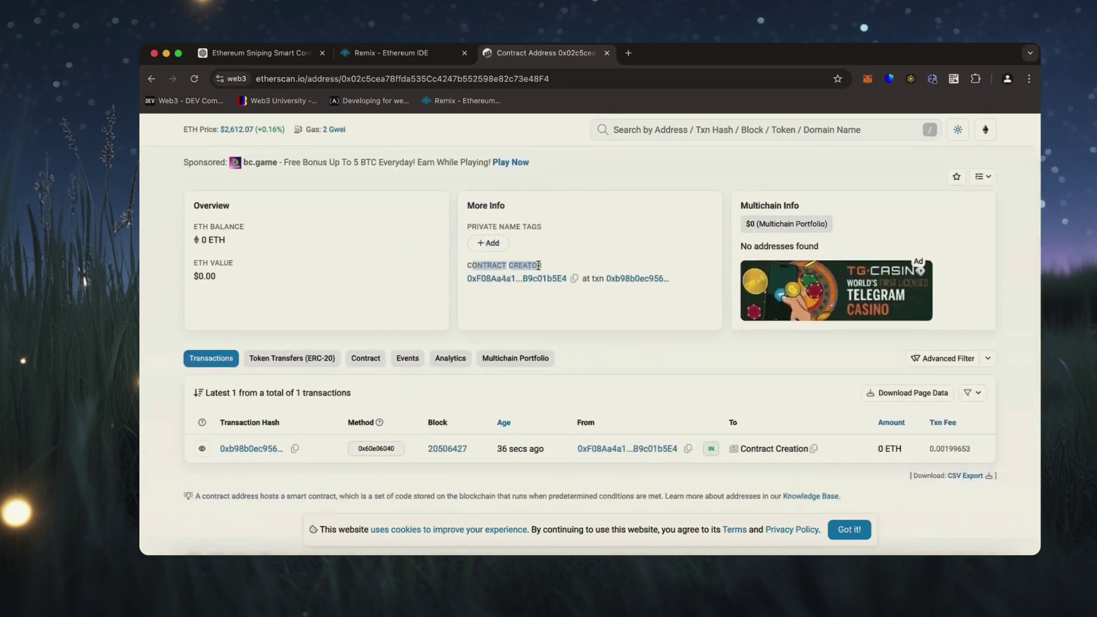
# Step: Check the MetaMask balance and begin a send addressed to the contract
pyautogui.click(869, 79)
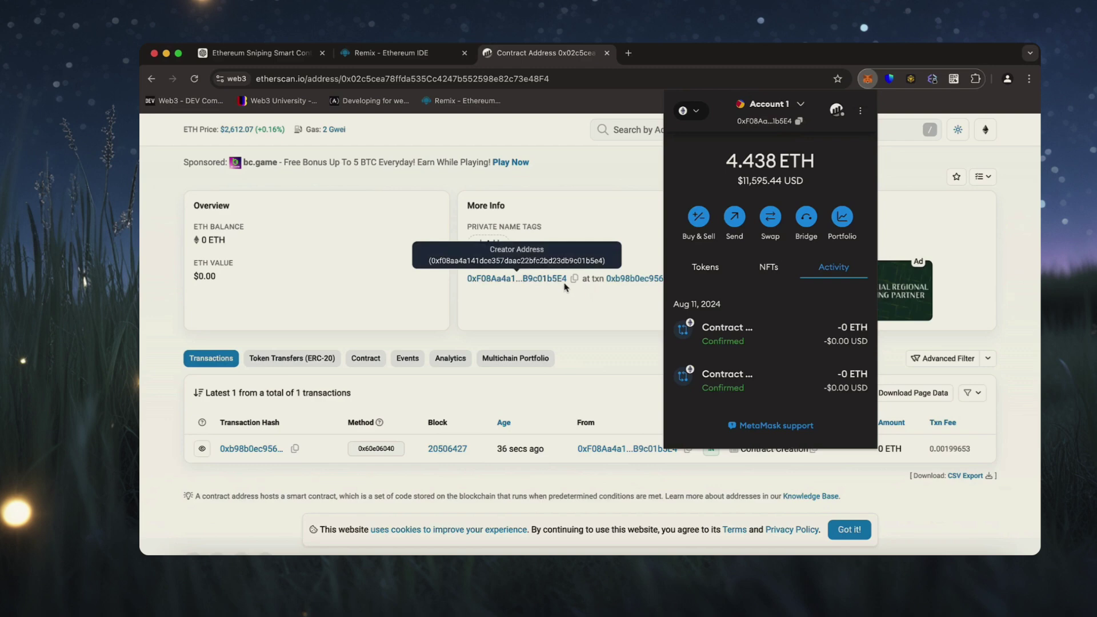
pyautogui.click(868, 78)
pyautogui.scroll(1, 527, 283)
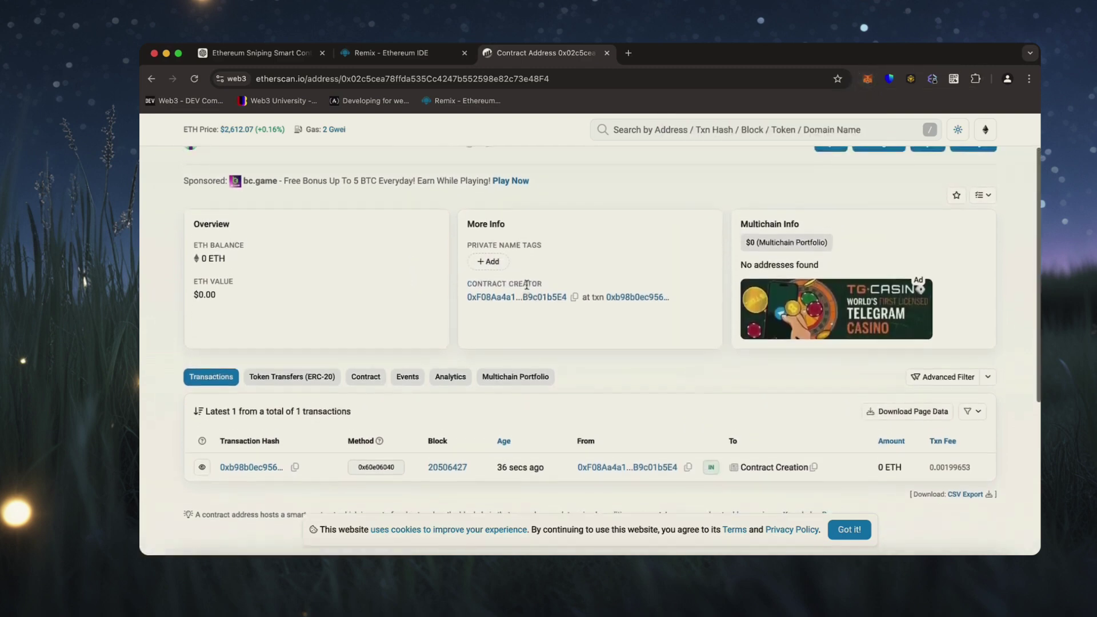
pyautogui.scroll(2, 526, 286)
pyautogui.click(471, 174)
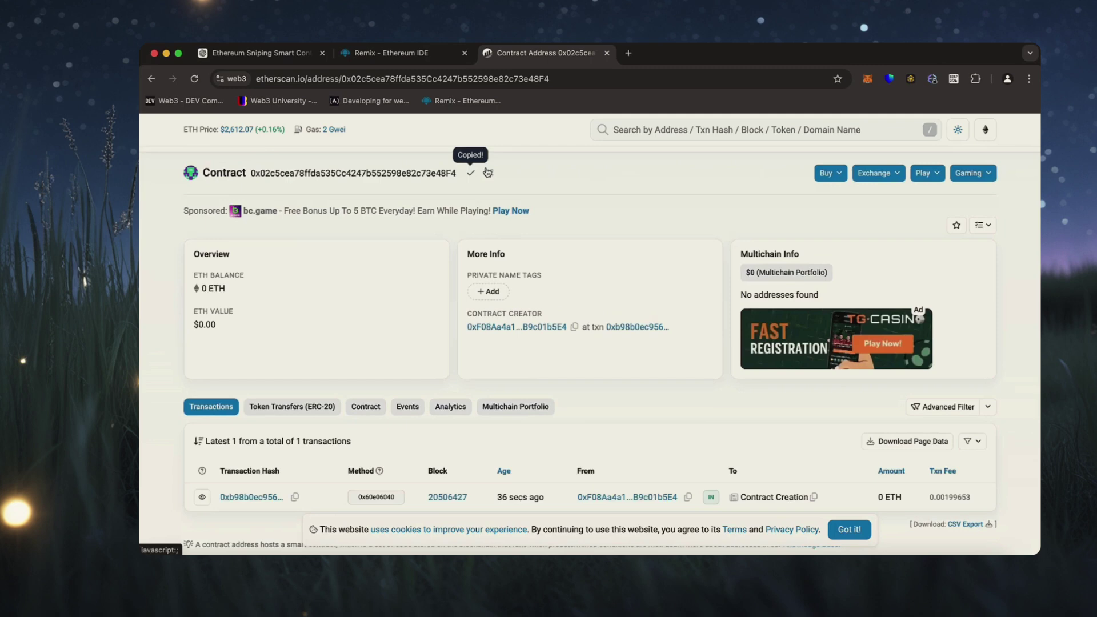
pyautogui.click(868, 79)
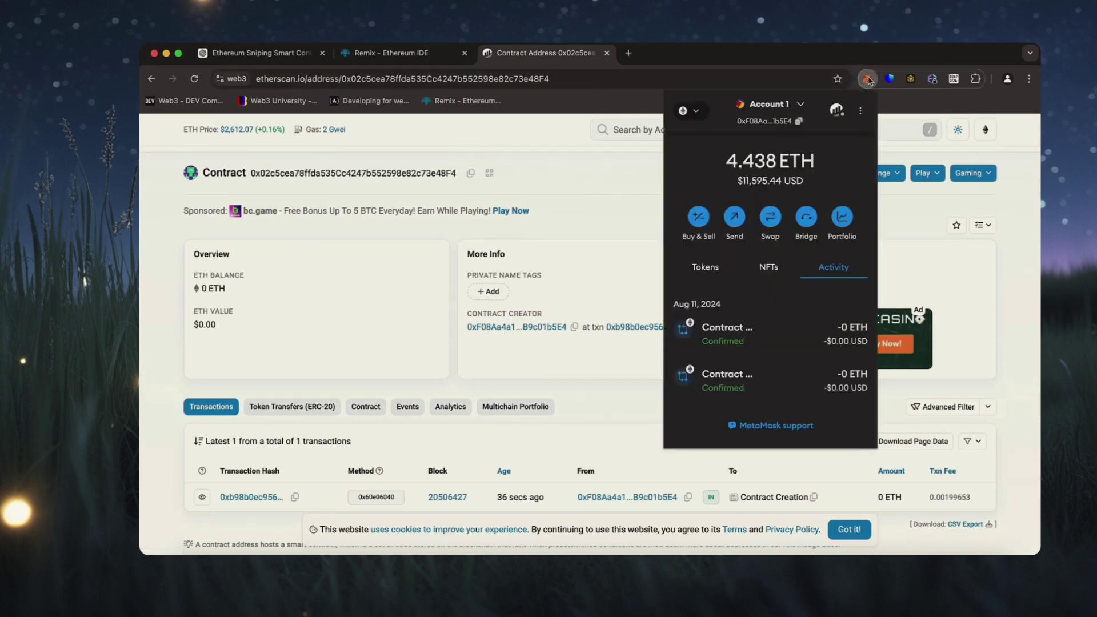
pyautogui.click(733, 221)
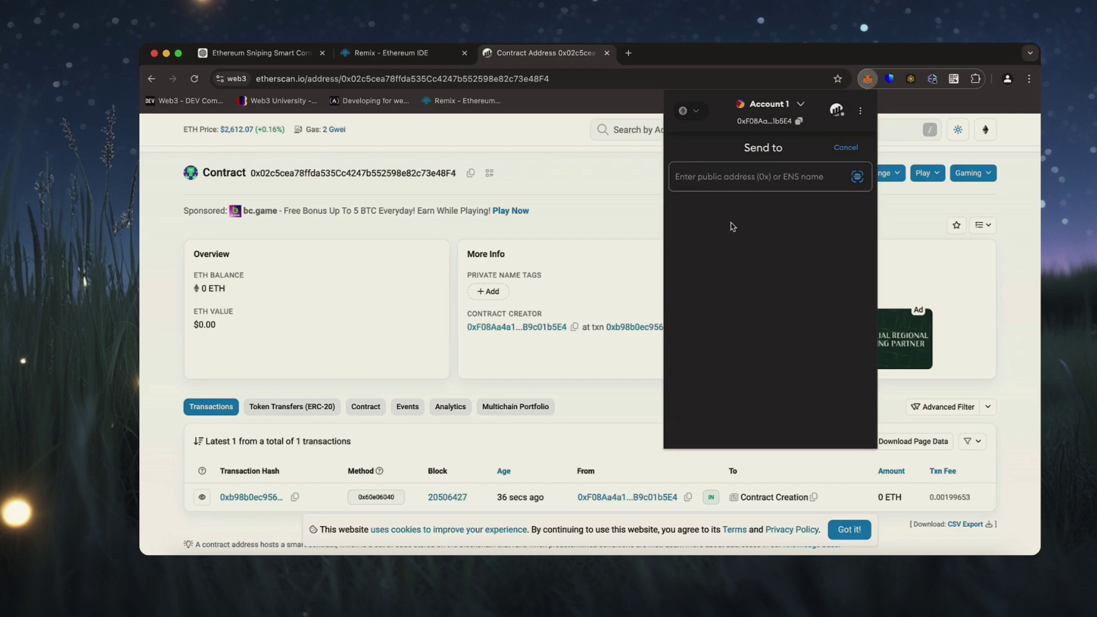
pyautogui.press('super+v')
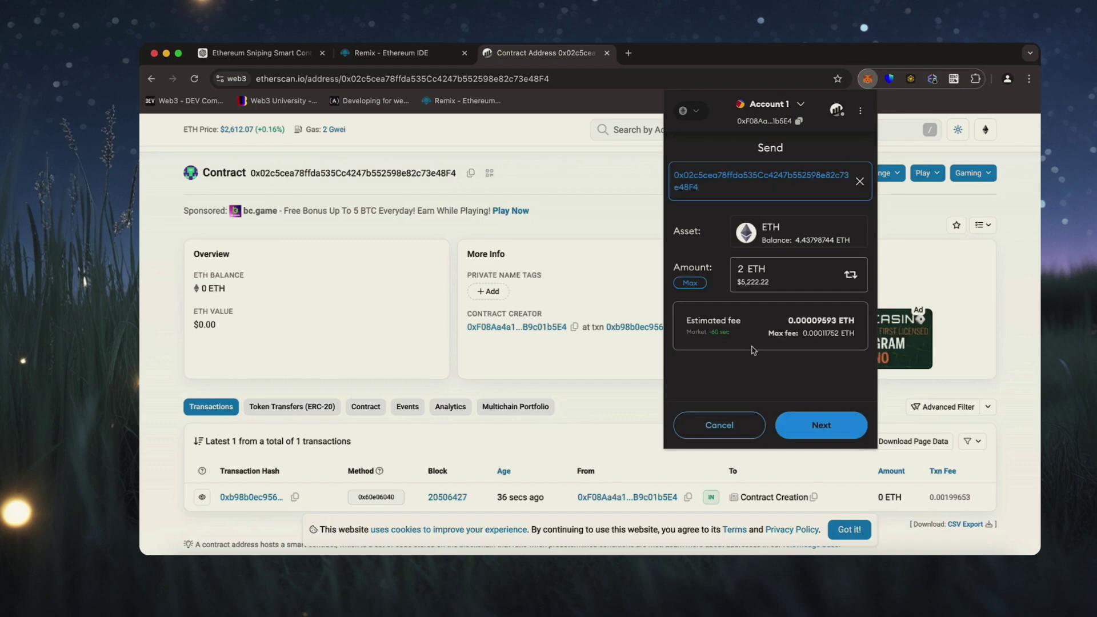
# Step: Send 2 ETH with aggressive gas, then reload Etherscan to see the 2 ETH balance
pyautogui.click(821, 426)
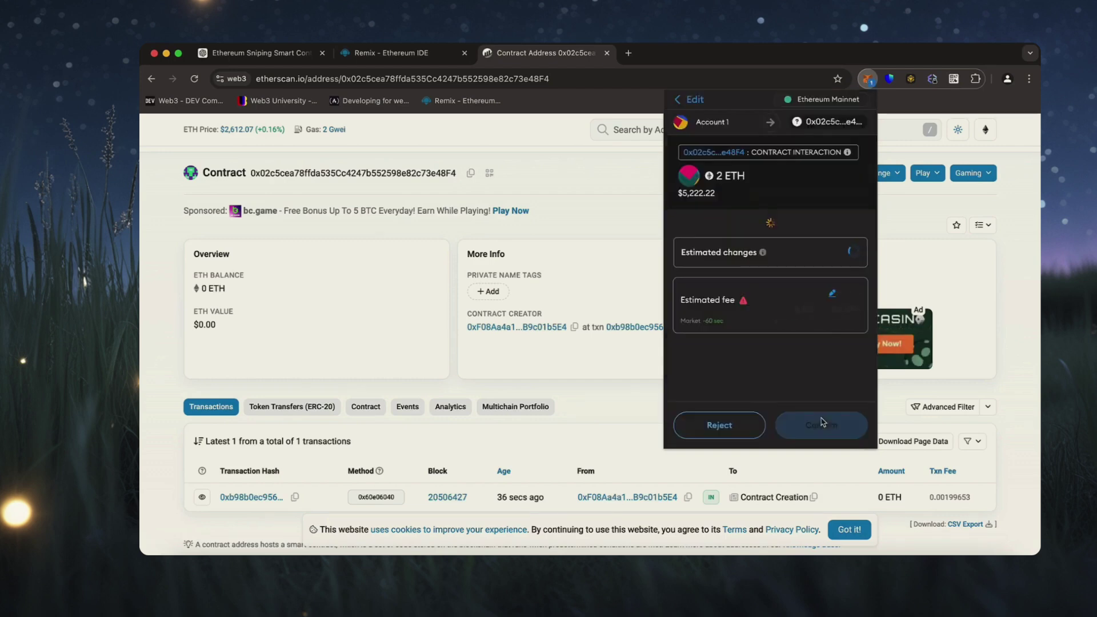
pyautogui.click(832, 312)
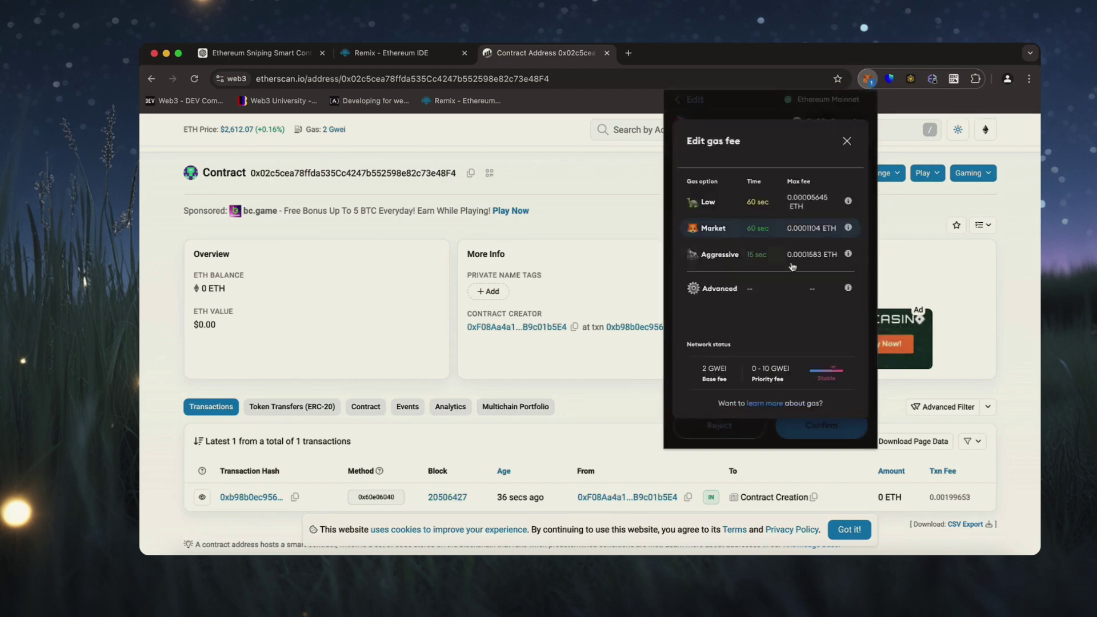
pyautogui.click(793, 257)
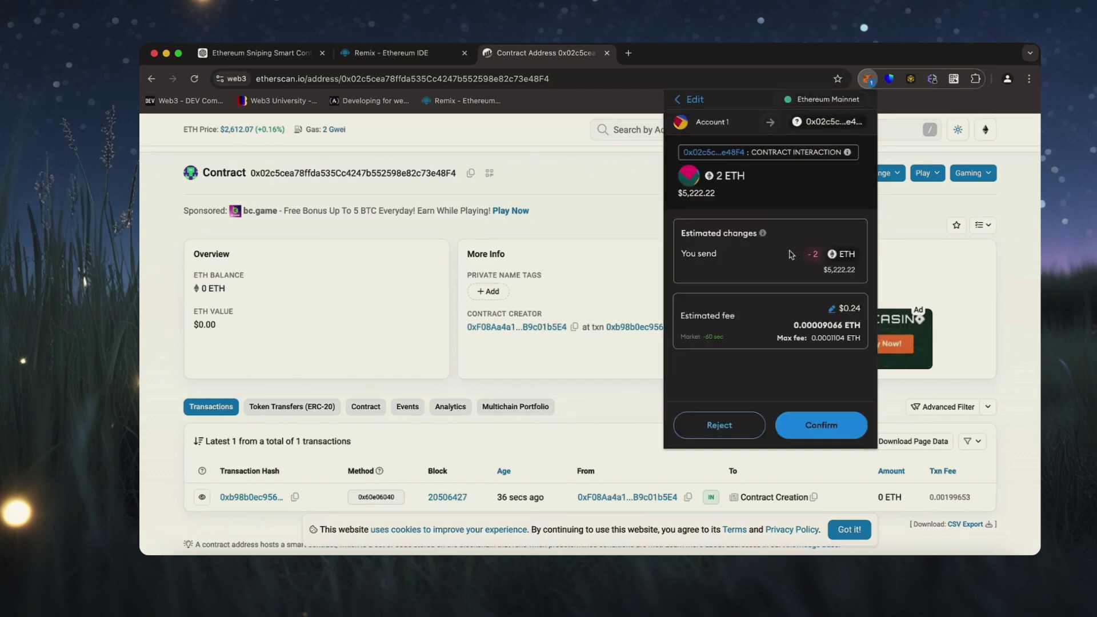
pyautogui.click(820, 424)
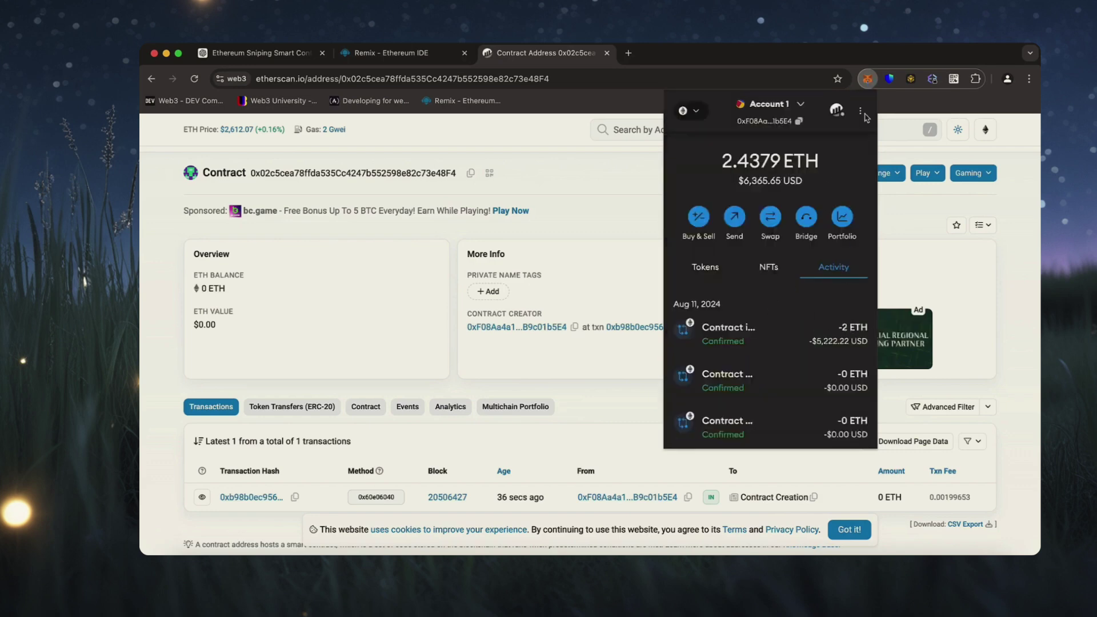
pyautogui.click(868, 79)
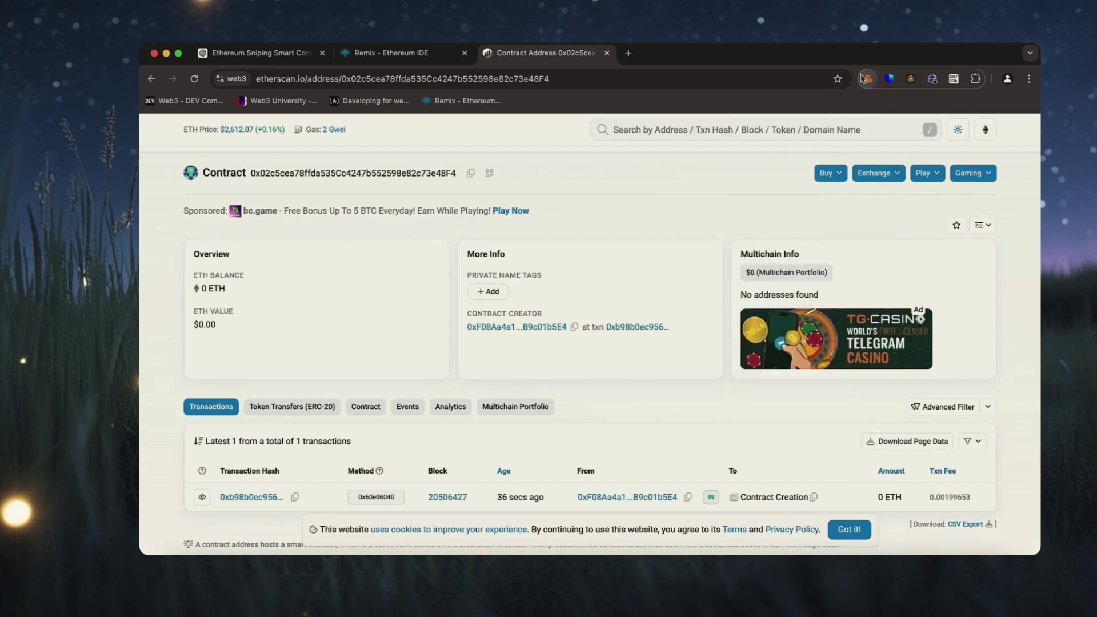
pyautogui.click(196, 80)
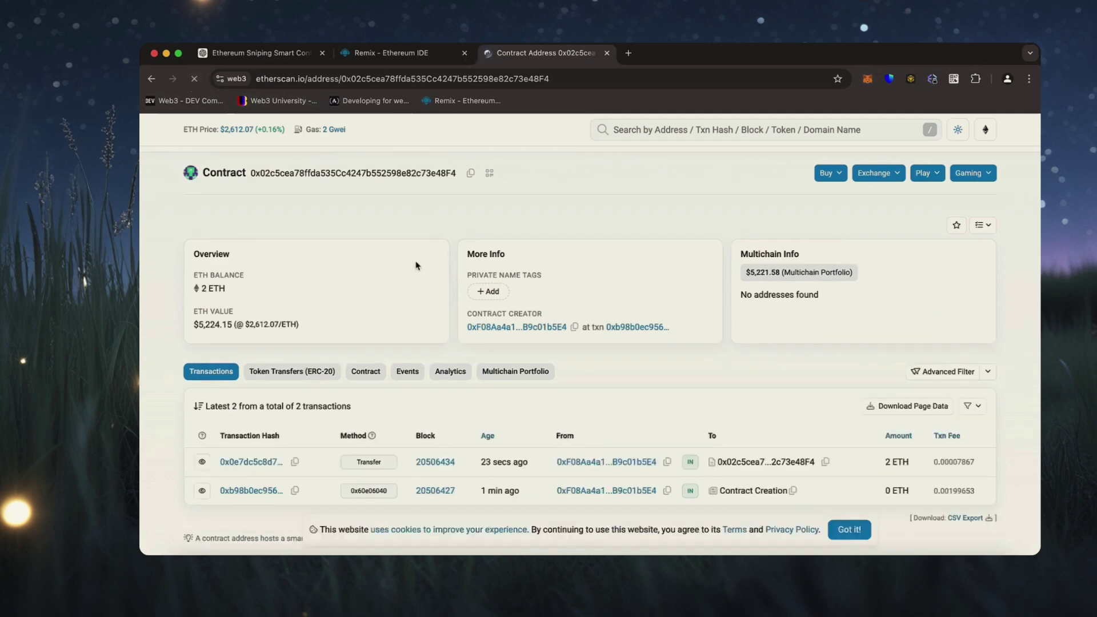
pyautogui.doubleClick(212, 288)
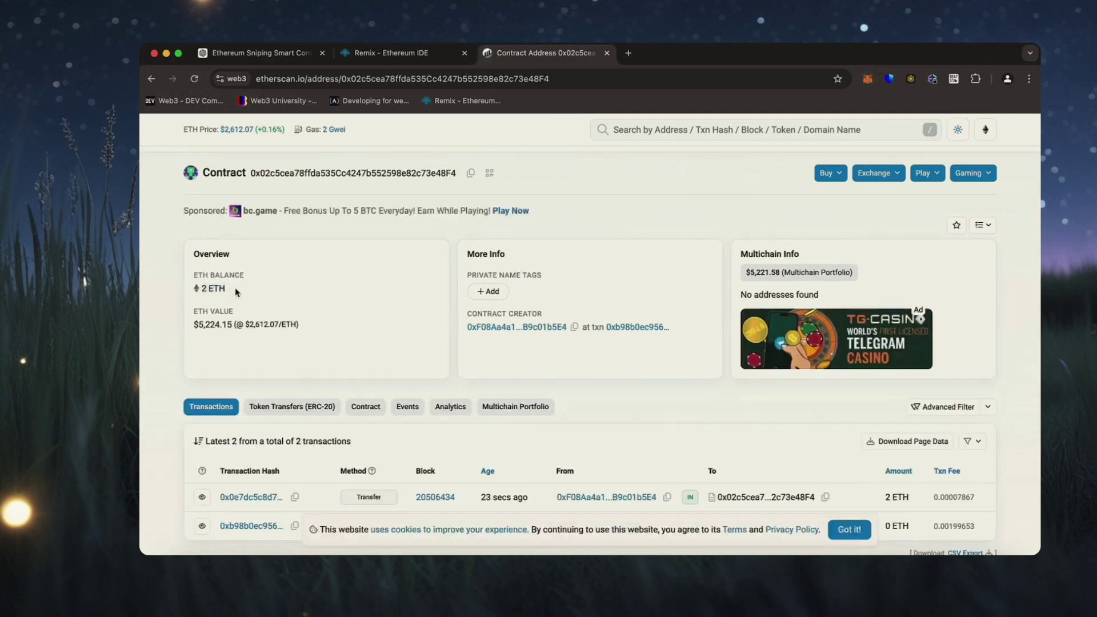
pyautogui.scroll(-1, 237, 293)
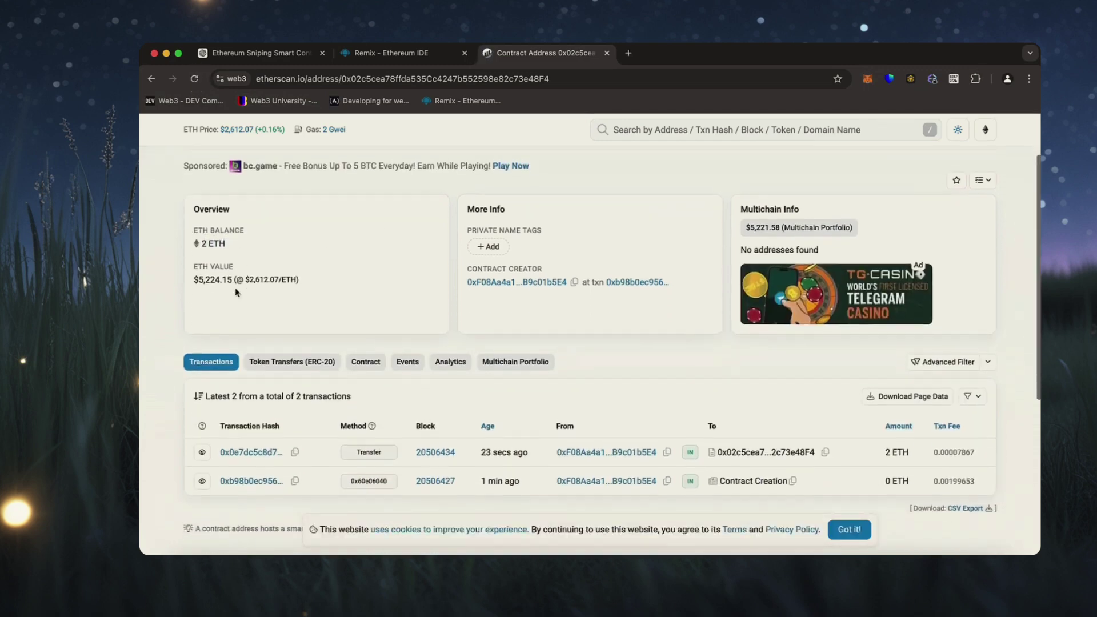
# Step: Call the bot's start function and approve it in MetaMask with the aggressive gas fee
pyautogui.click(403, 52)
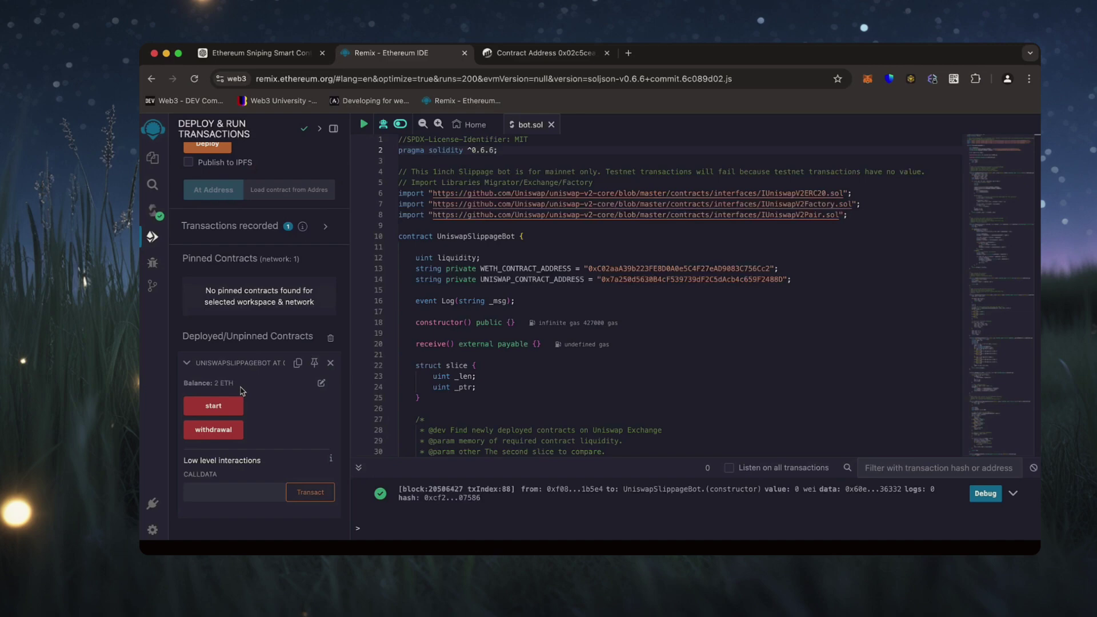
pyautogui.click(211, 409)
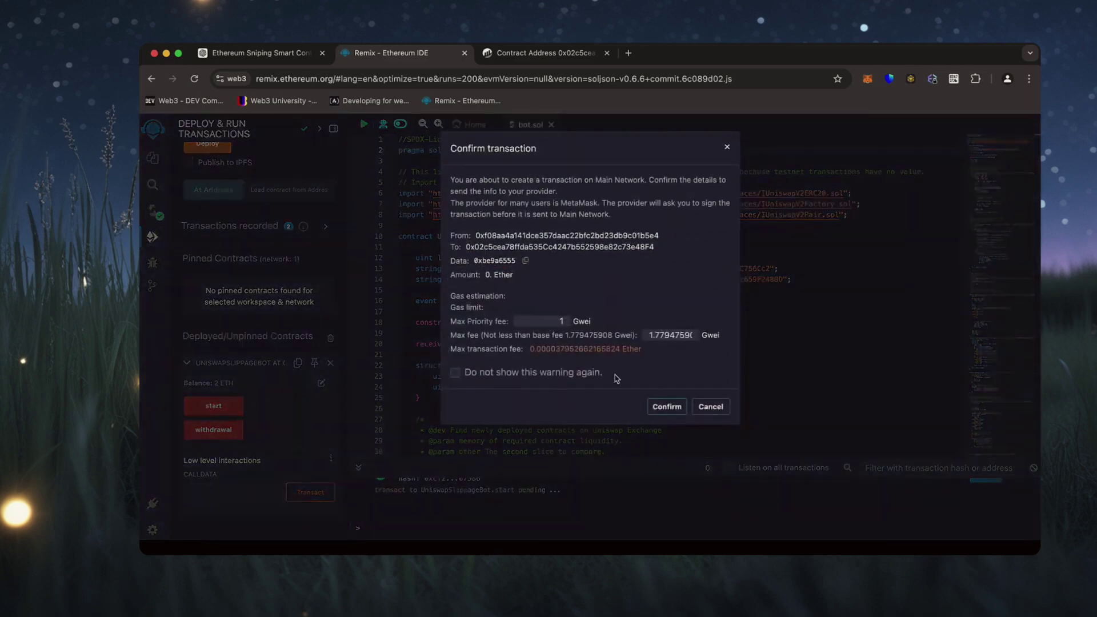
pyautogui.click(667, 406)
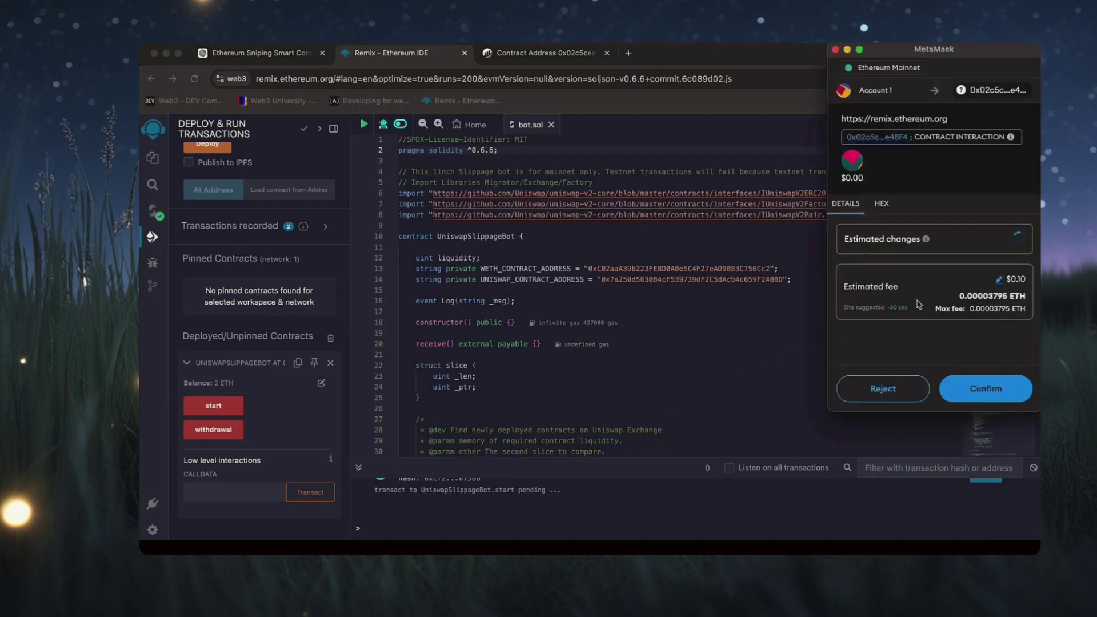
pyautogui.click(998, 301)
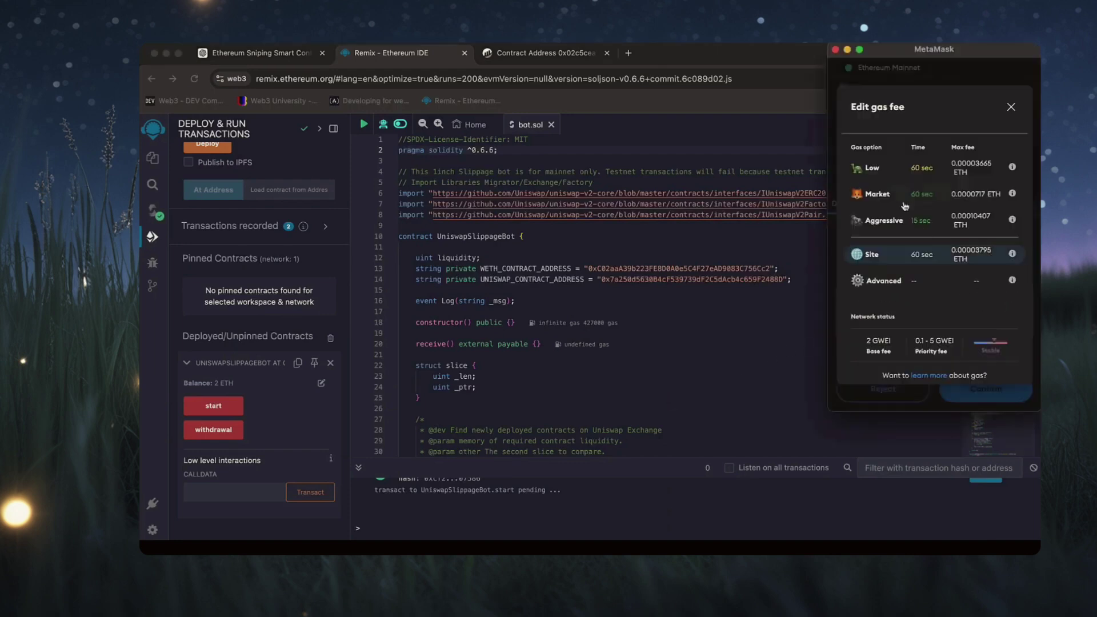
pyautogui.click(909, 220)
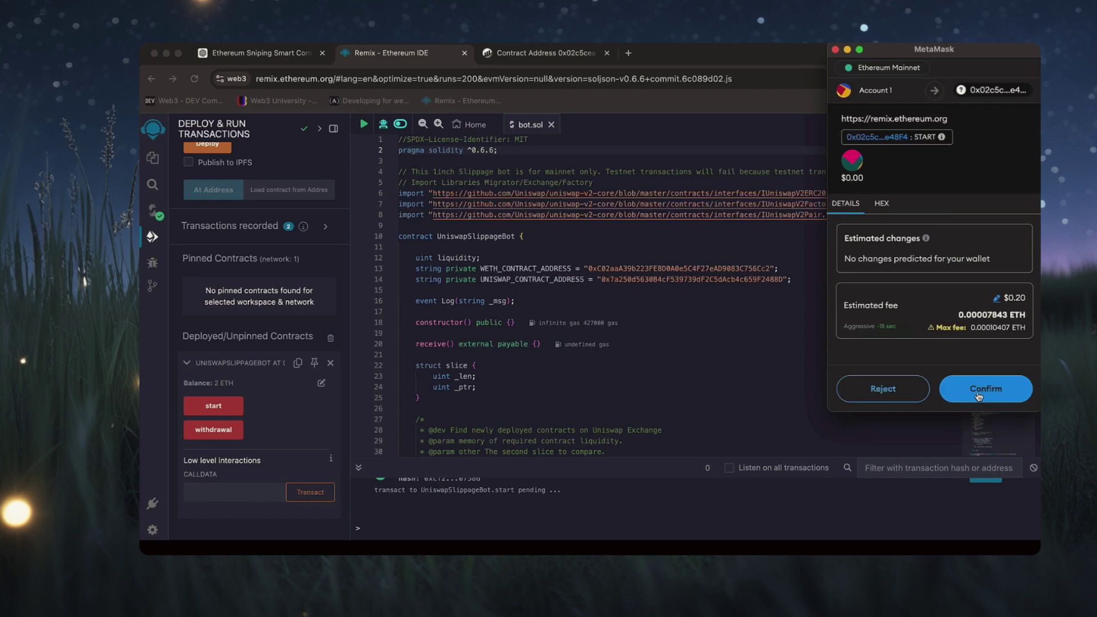
pyautogui.click(985, 390)
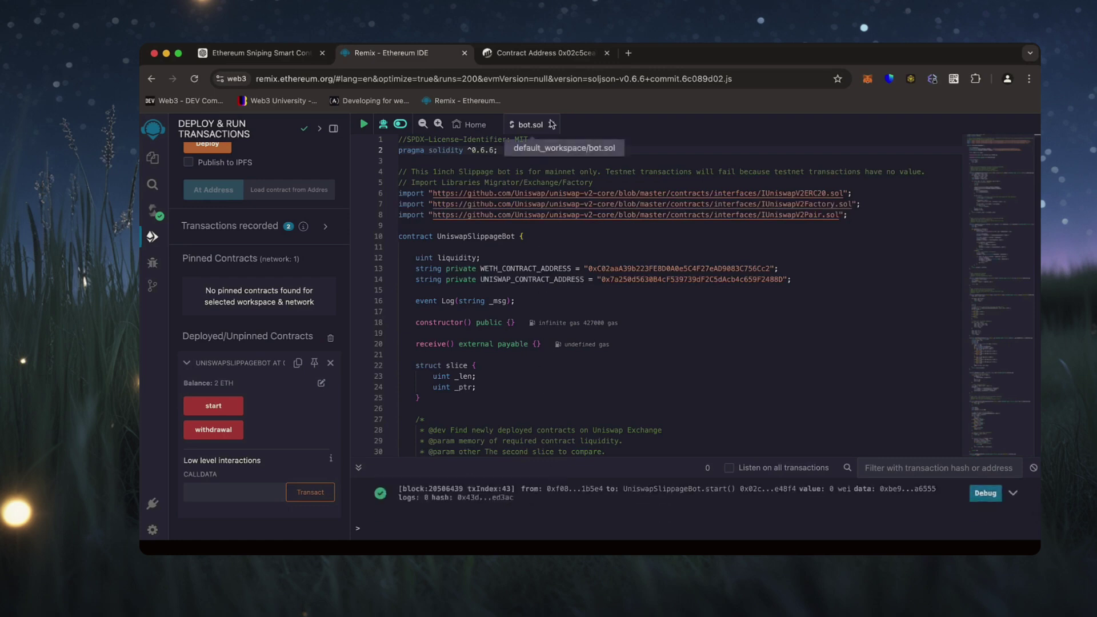
# Step: Reload the contract's Etherscan page to see the Start transaction and 2.58 ETH balance
pyautogui.click(545, 52)
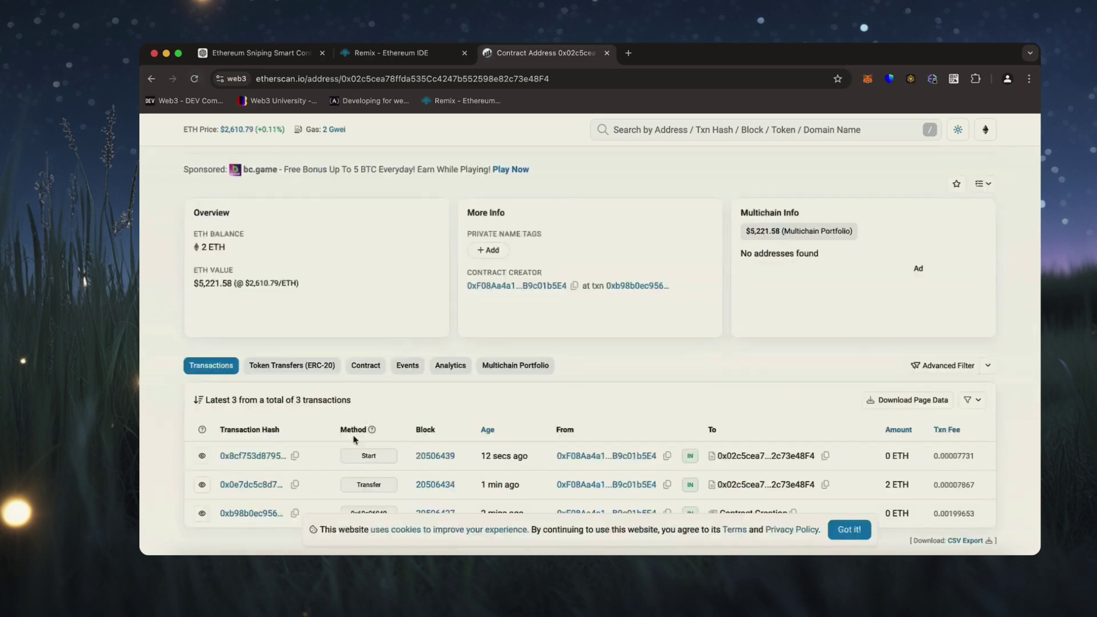
pyautogui.scroll(-1, 355, 439)
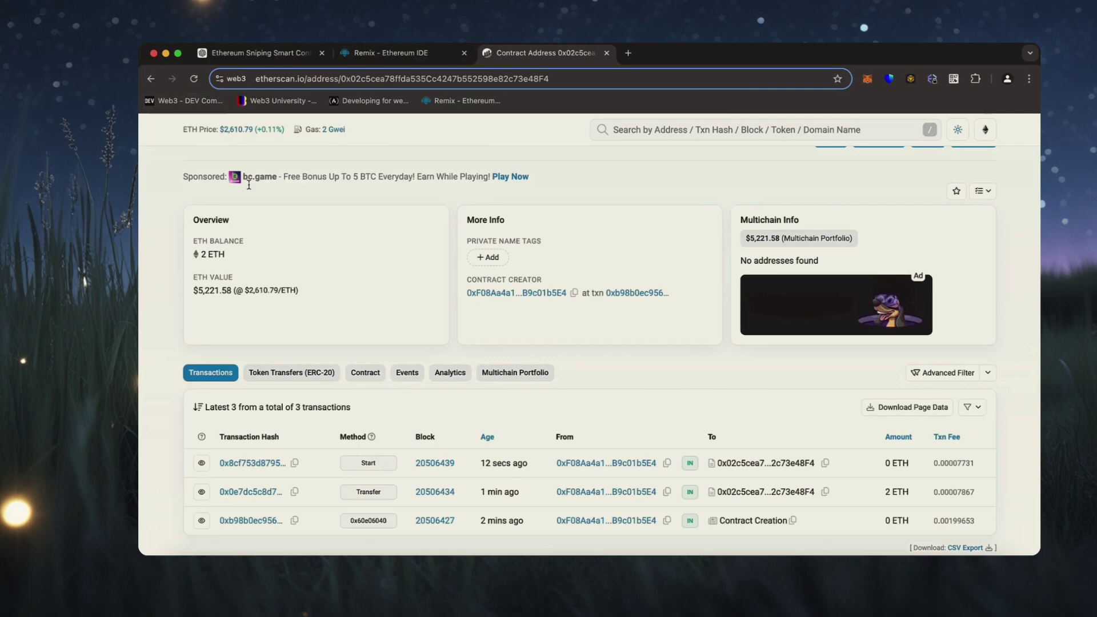
pyautogui.click(195, 78)
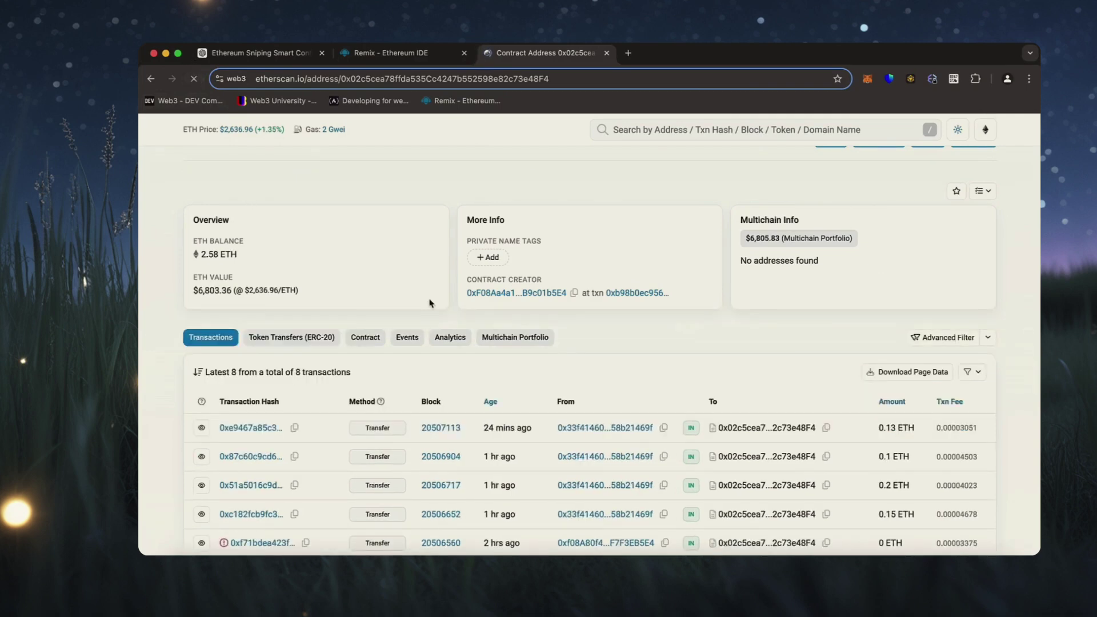
pyautogui.scroll(-2, 431, 303)
pyautogui.scroll(-2, 431, 303)
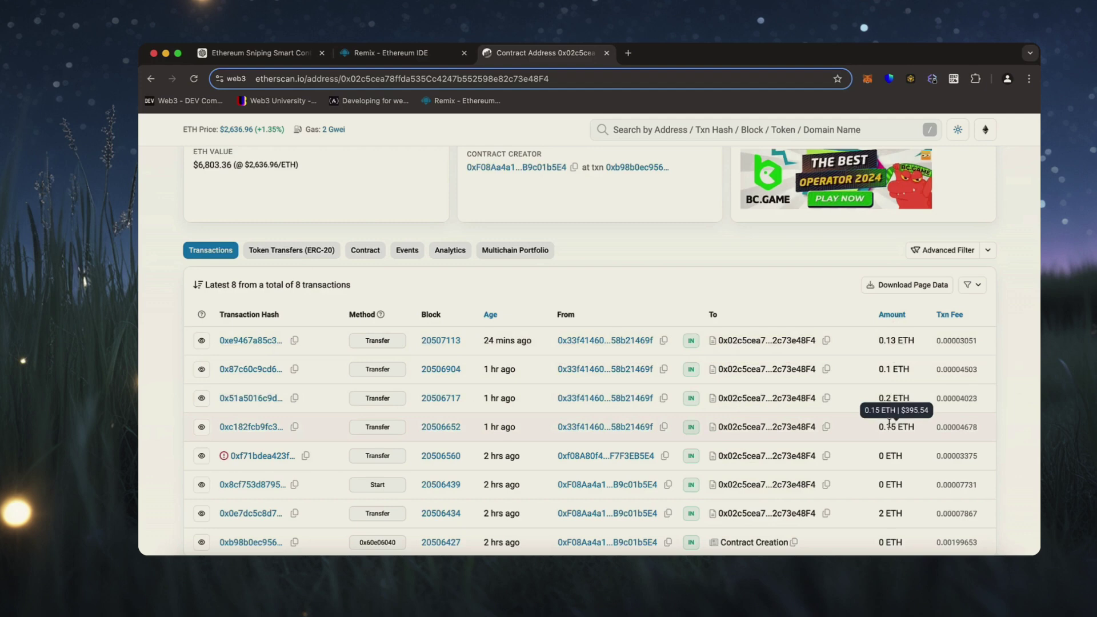
pyautogui.scroll(1, 594, 219)
pyautogui.scroll(3, 595, 219)
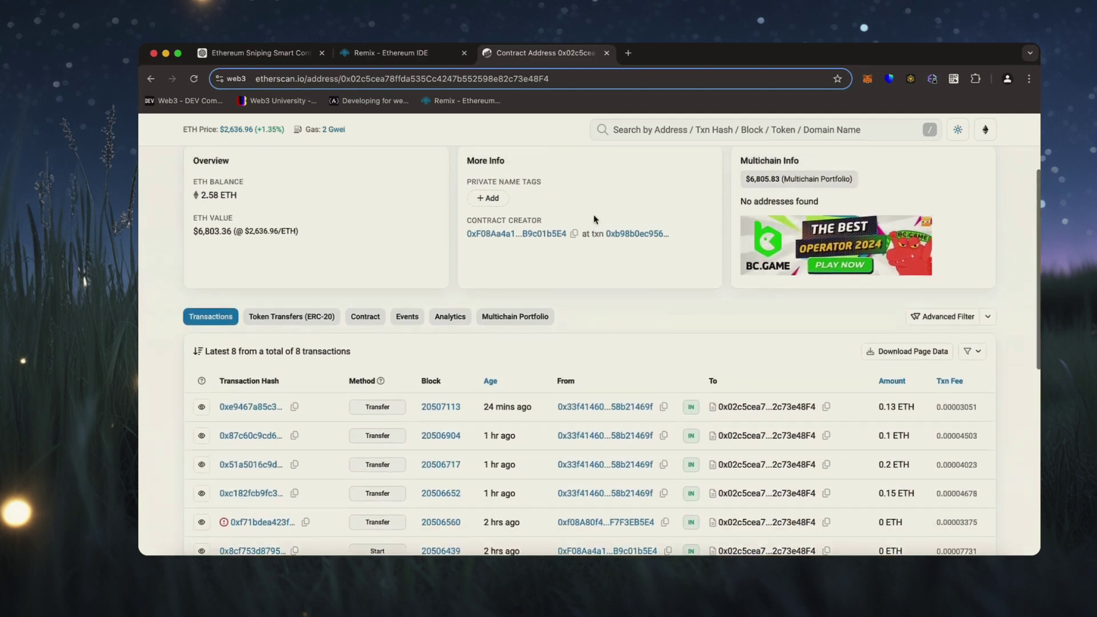
# Step: Compare Remix's contract balance with the reloaded Etherscan page showing 2.82 ETH
pyautogui.click(406, 53)
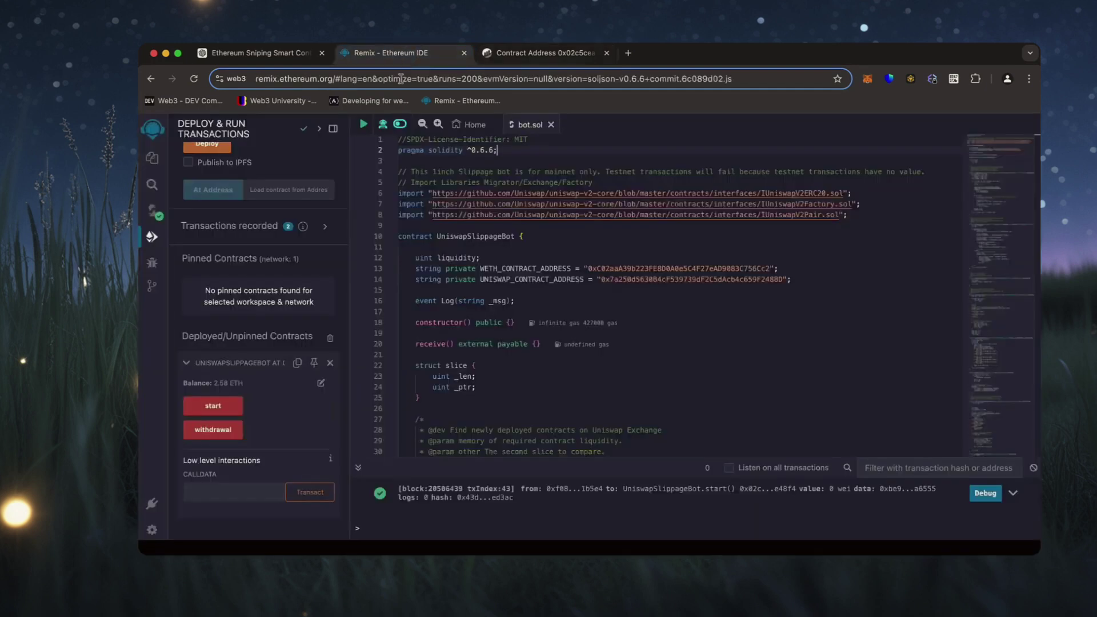
pyautogui.moveTo(213, 384); pyautogui.dragTo(241, 383)
pyautogui.click(532, 52)
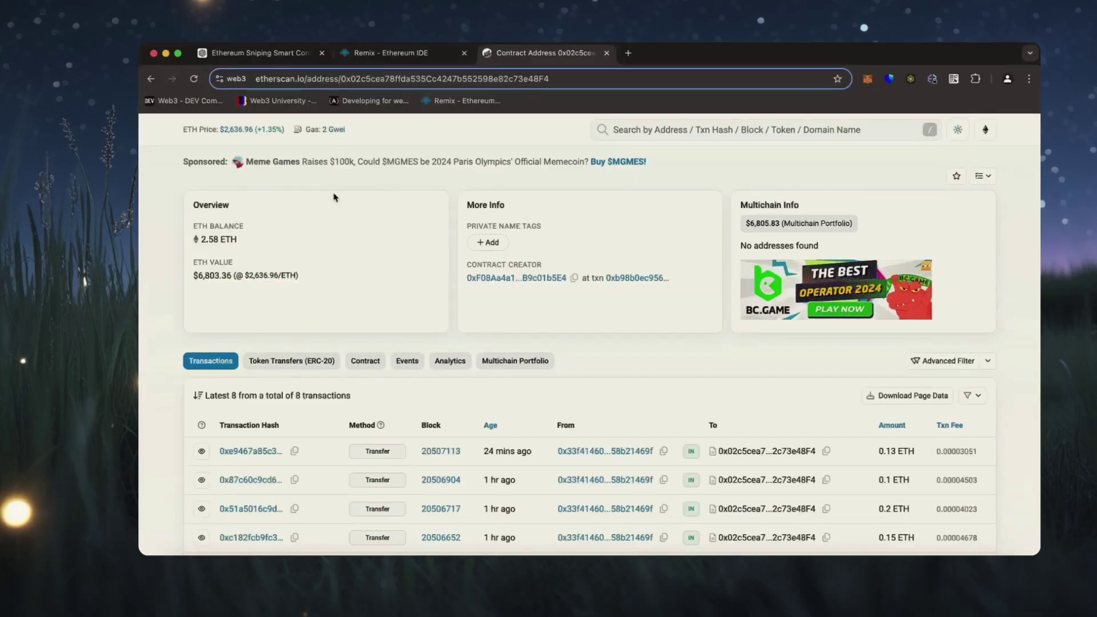
pyautogui.click(195, 79)
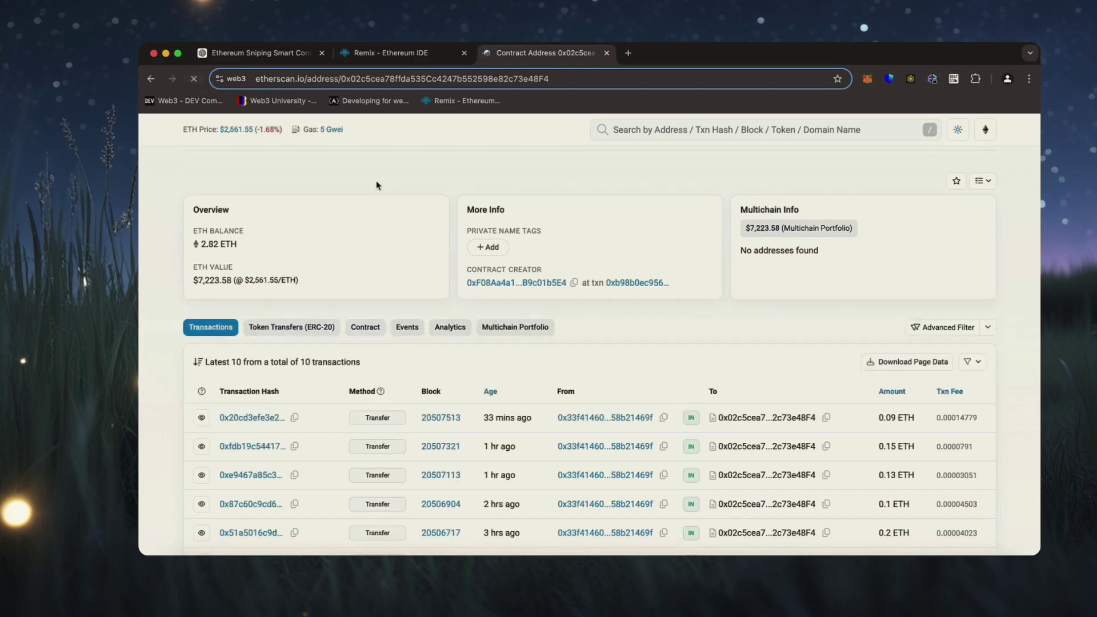
pyautogui.scroll(-2, 377, 185)
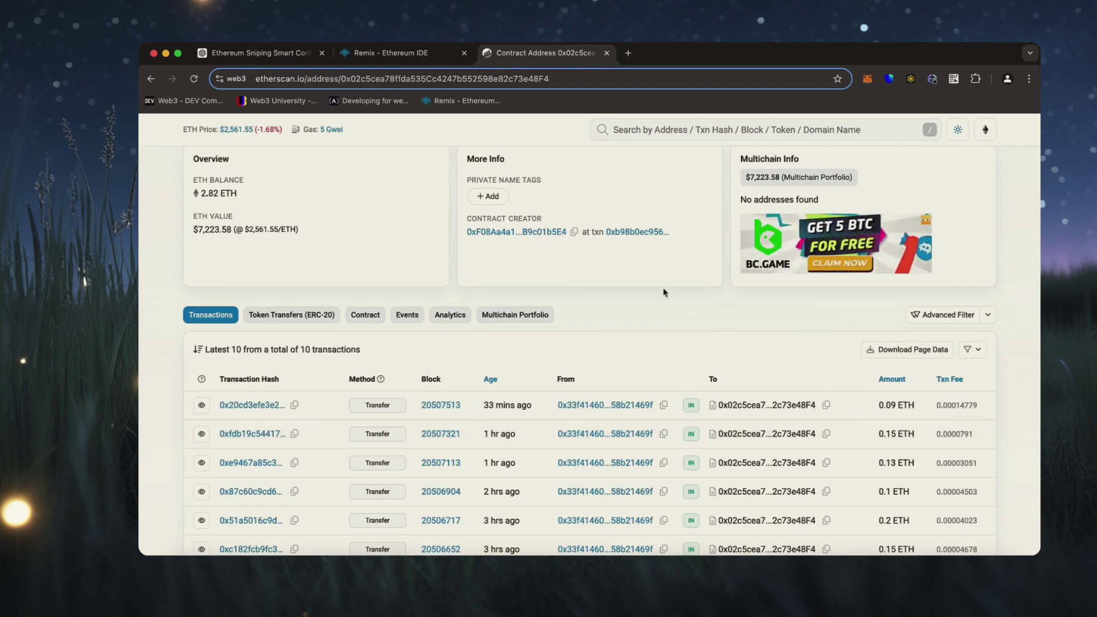
pyautogui.click(208, 194)
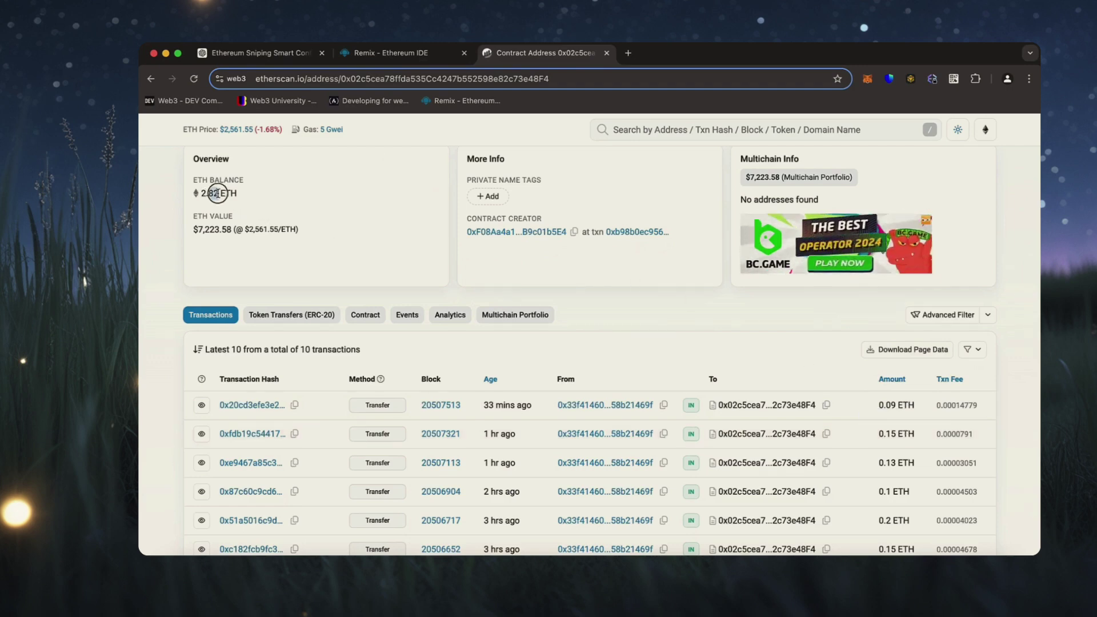
pyautogui.scroll(1, 209, 193)
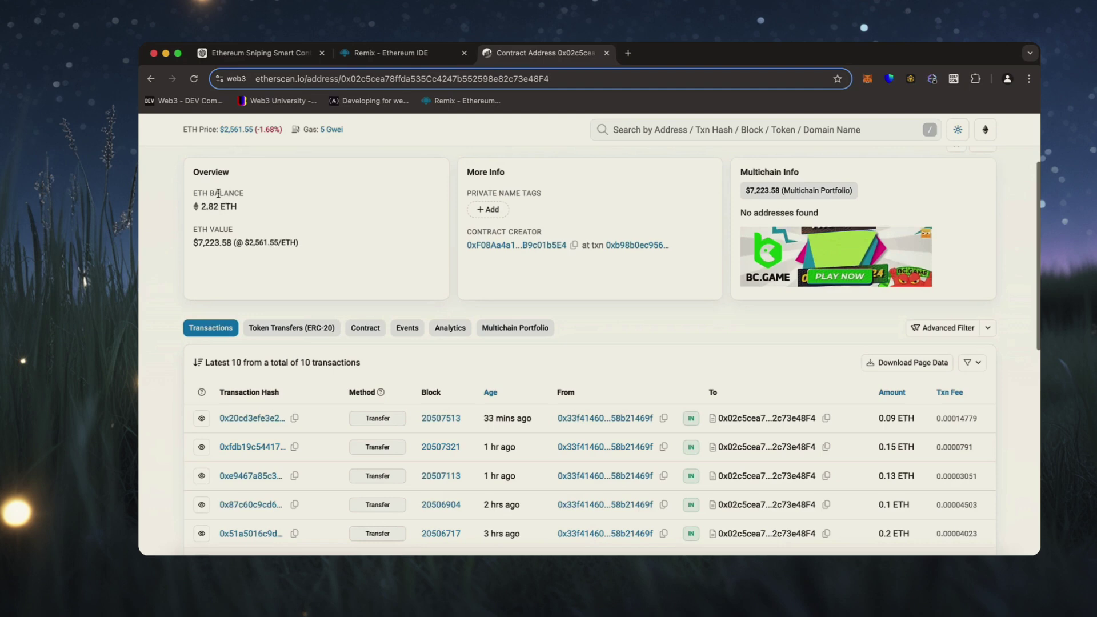
pyautogui.scroll(2, 219, 196)
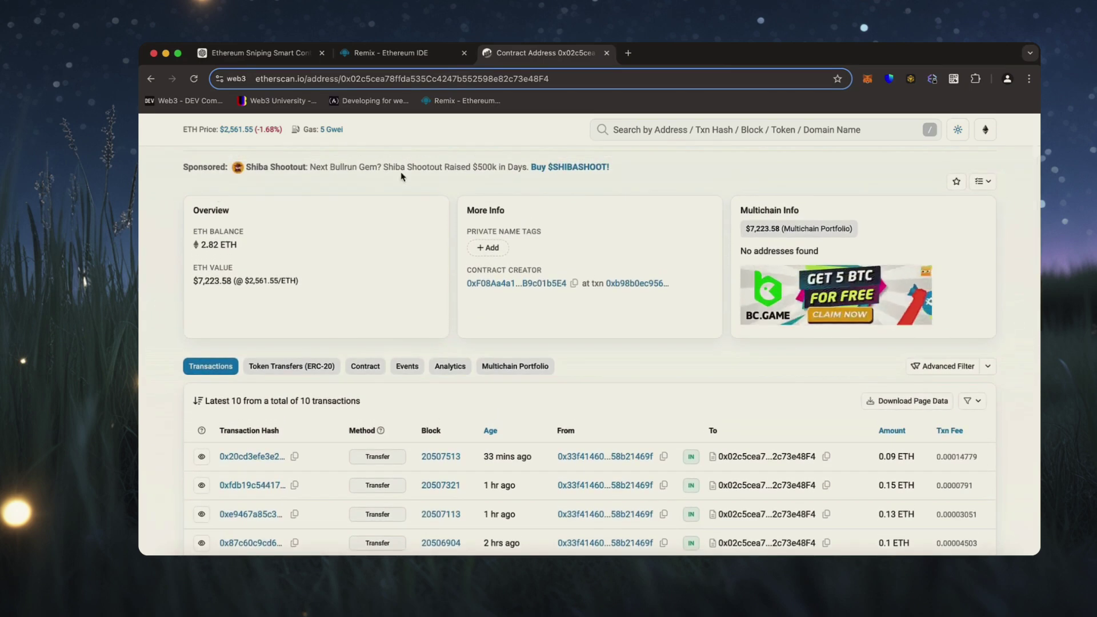
pyautogui.click(396, 55)
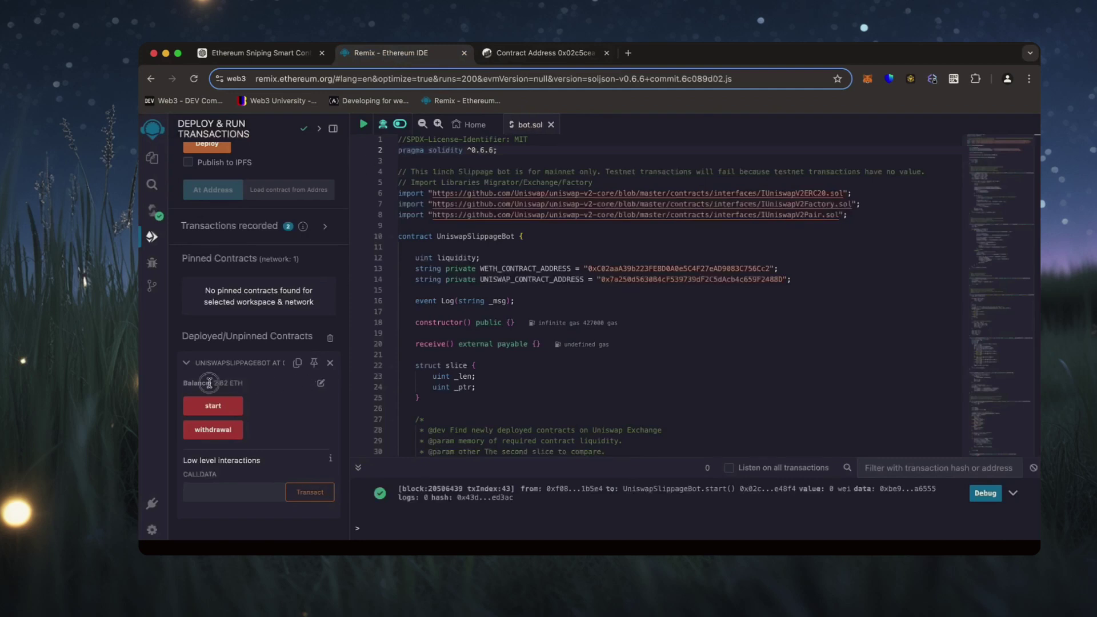
# Step: Withdraw the bot's 2.82 ETH, accepting the mainnet warning and approving with Aggressive gas
pyautogui.moveTo(210, 384); pyautogui.dragTo(243, 383)
pyautogui.click(242, 384)
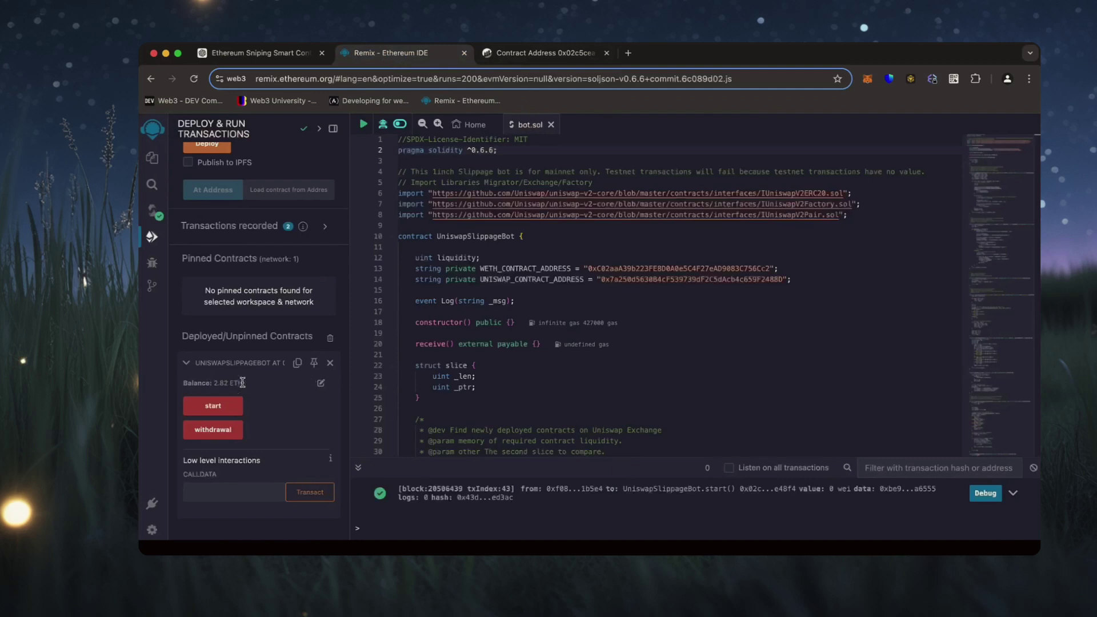
pyautogui.click(231, 435)
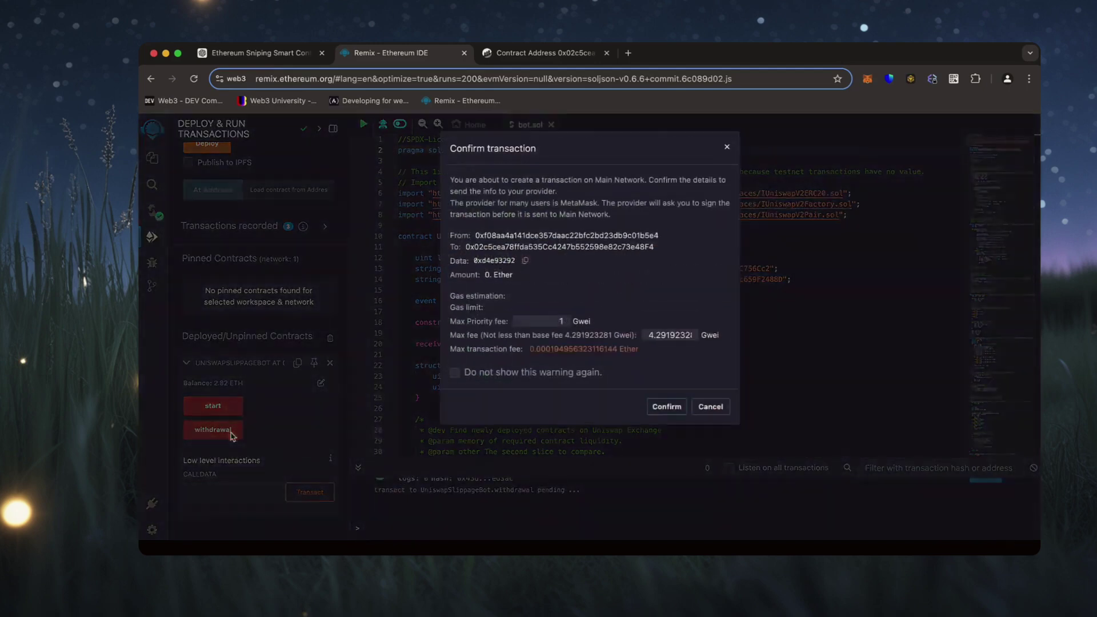
pyautogui.click(664, 407)
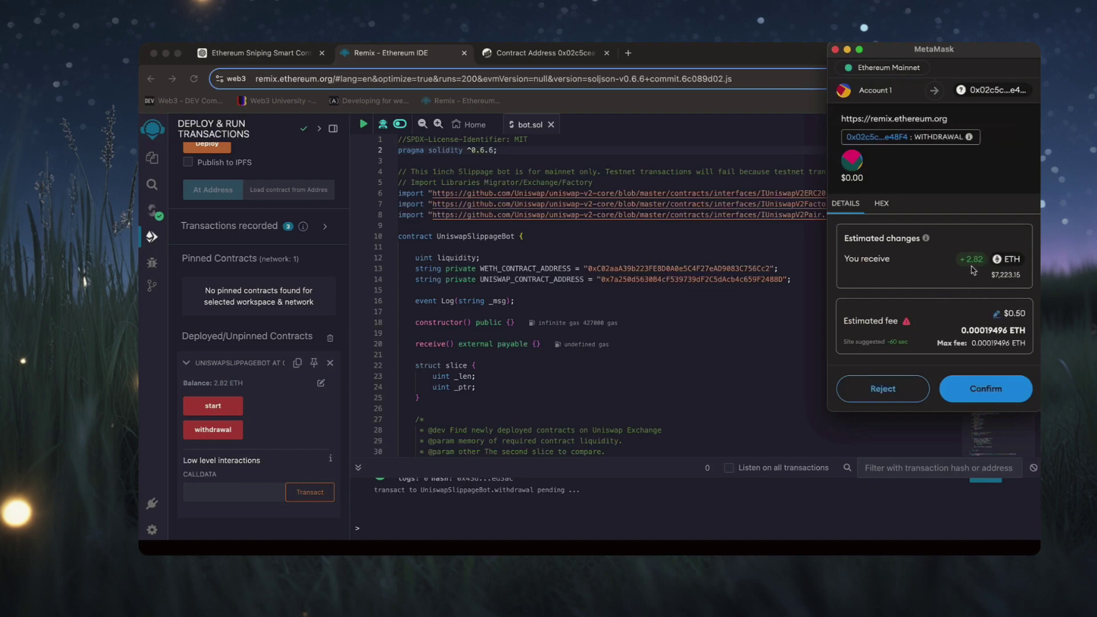
pyautogui.click(998, 316)
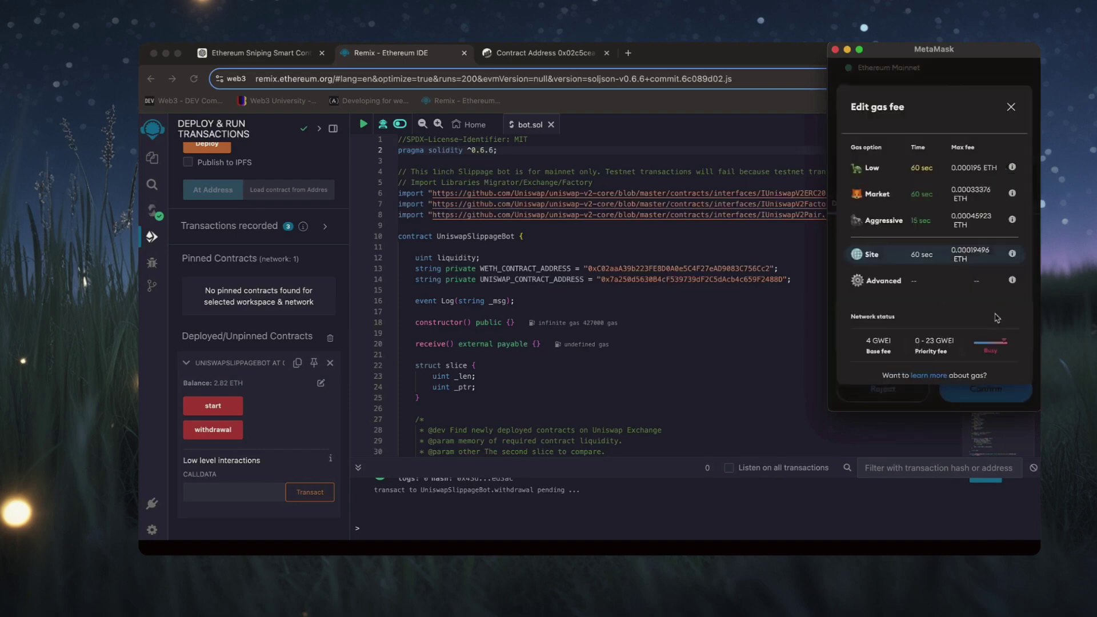
pyautogui.click(909, 234)
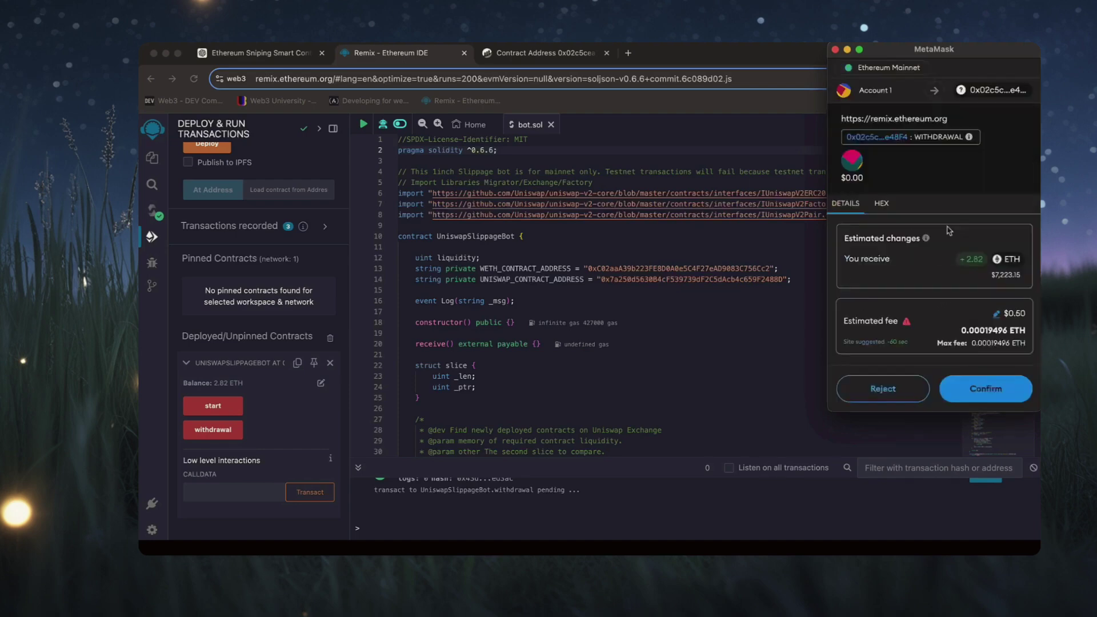
pyautogui.click(987, 389)
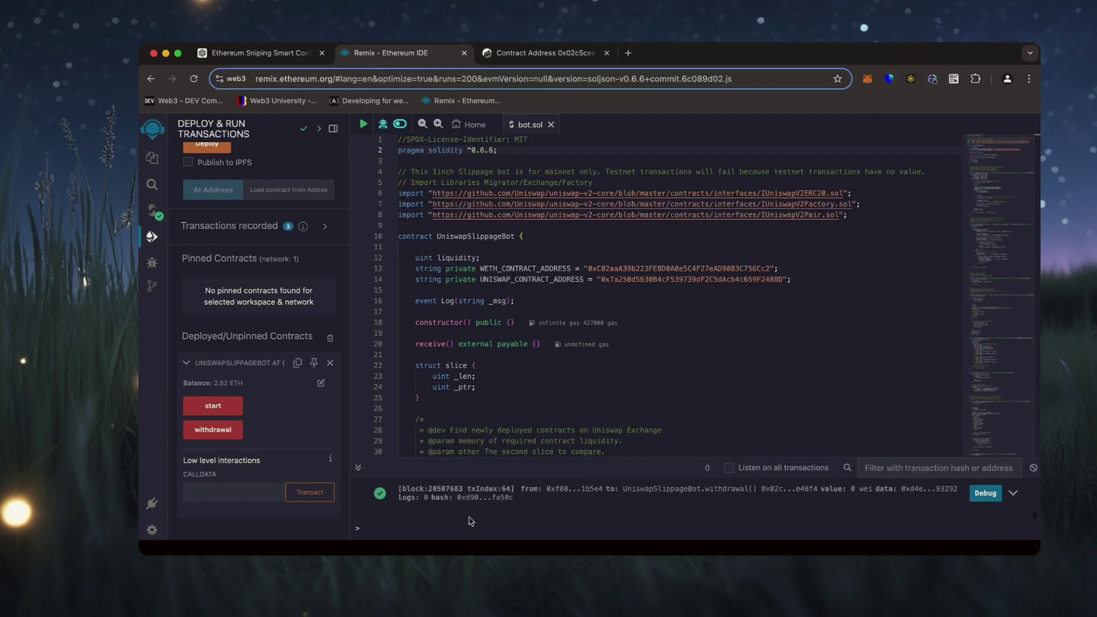
# Step: Reload the contract's Etherscan page to see 0 ETH and the Withdrawal, then check the wallet balance
pyautogui.click(546, 52)
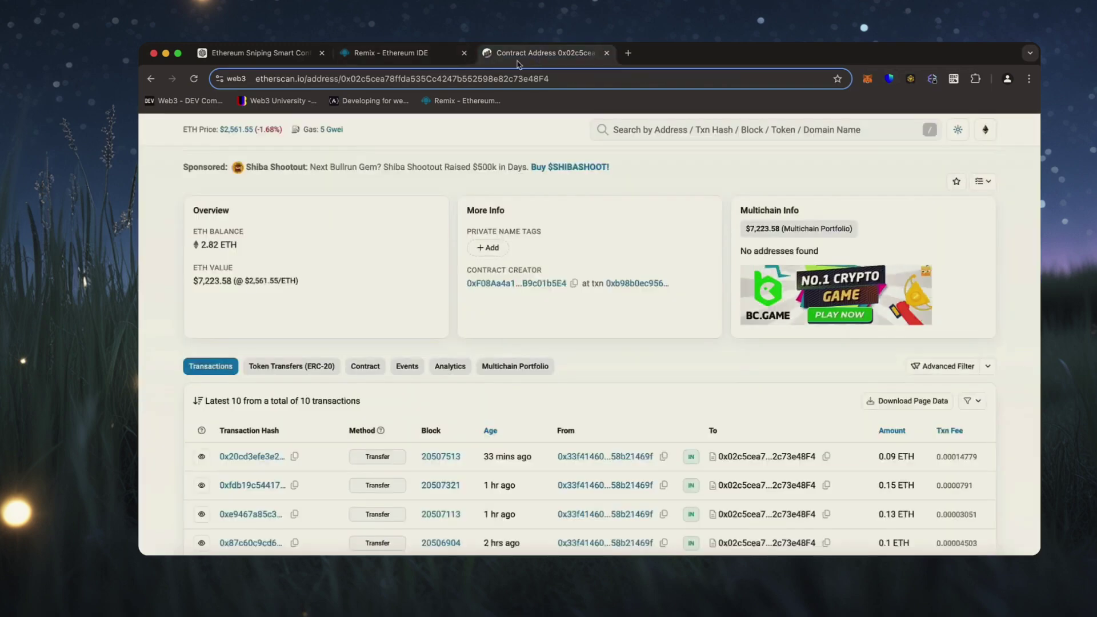
pyautogui.click(196, 79)
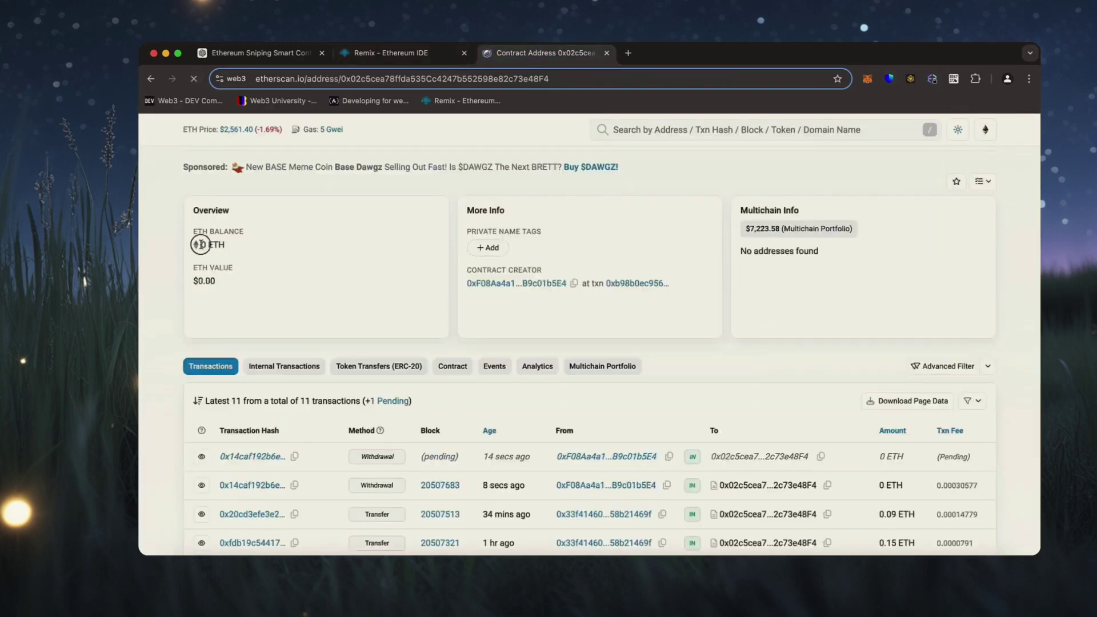
pyautogui.scroll(-1, 378, 265)
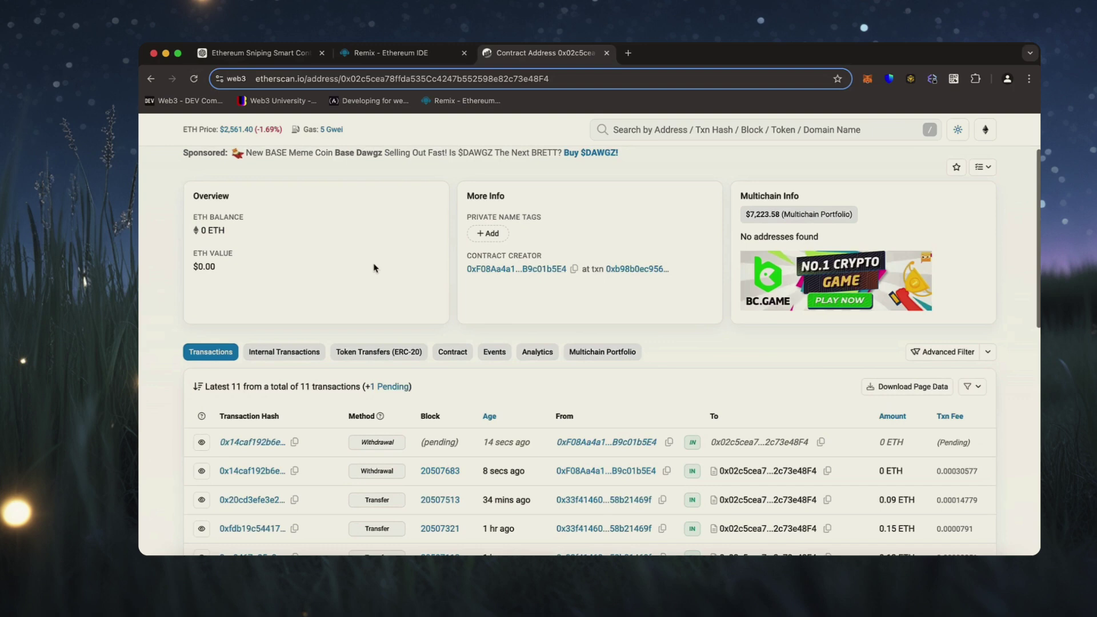
pyautogui.click(867, 79)
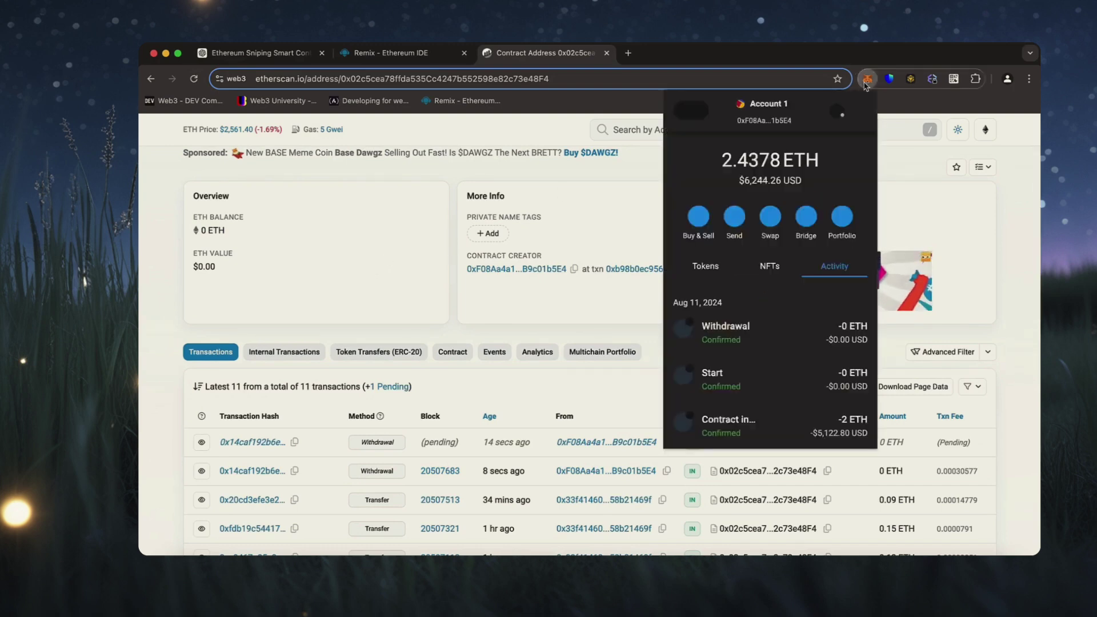